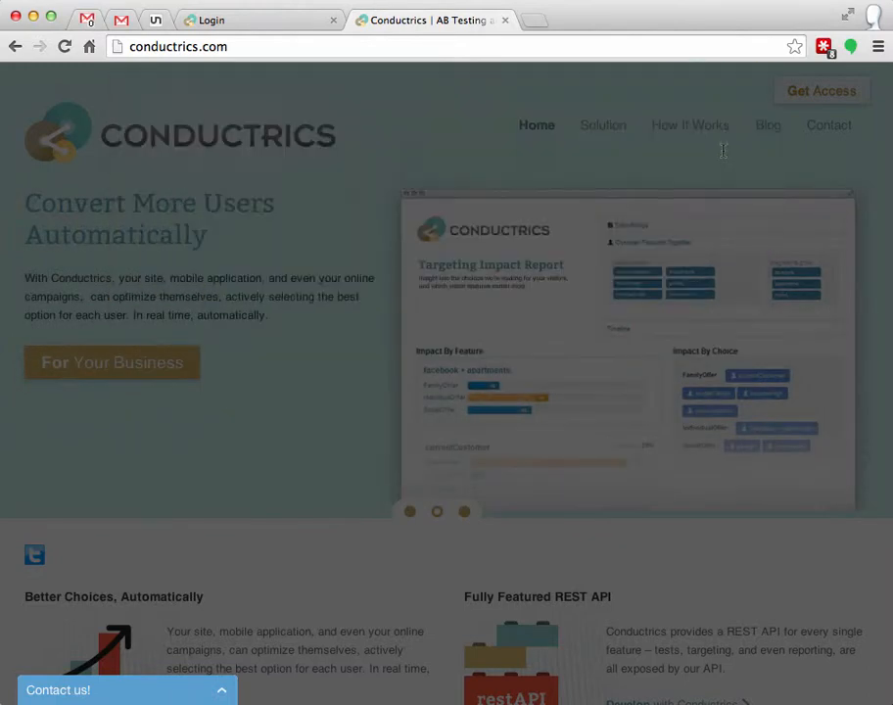
# Log in to Conductrics with the prefilled demo credentials and dismiss the browser's offer to save the password.
pyautogui.click(255, 23)
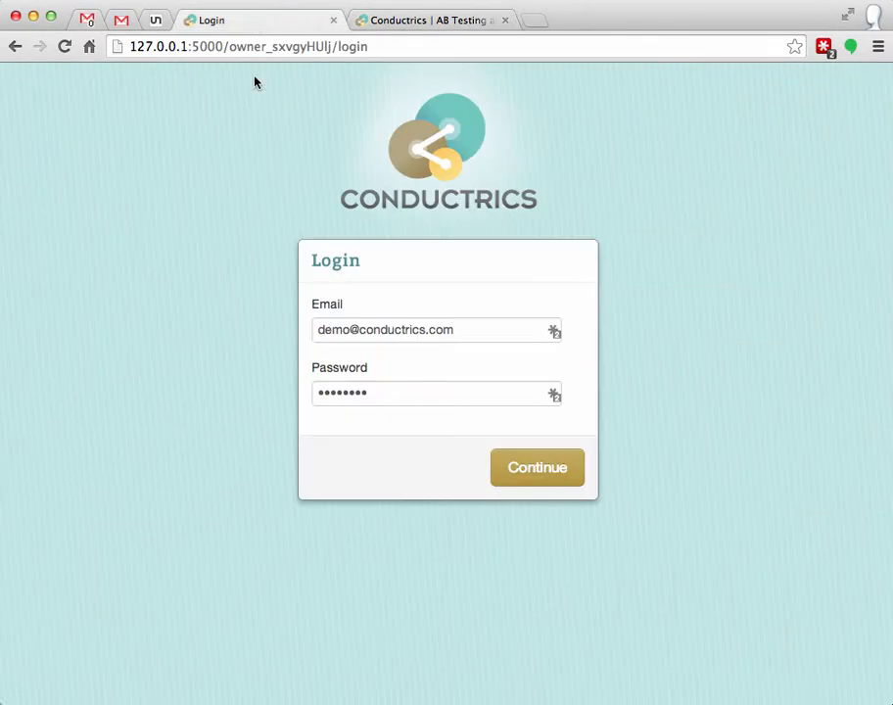
pyautogui.click(547, 468)
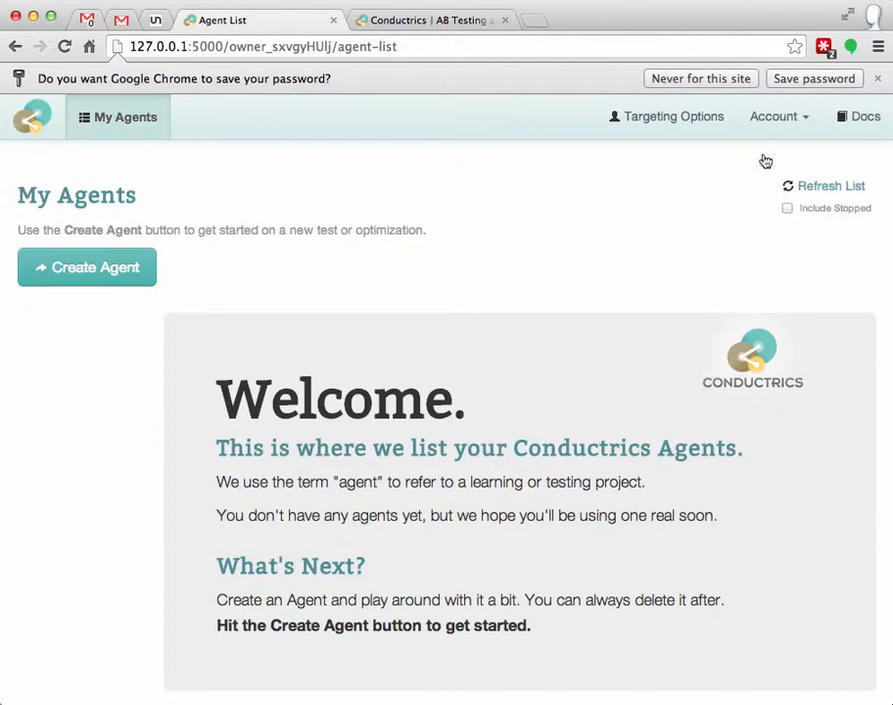
pyautogui.click(877, 79)
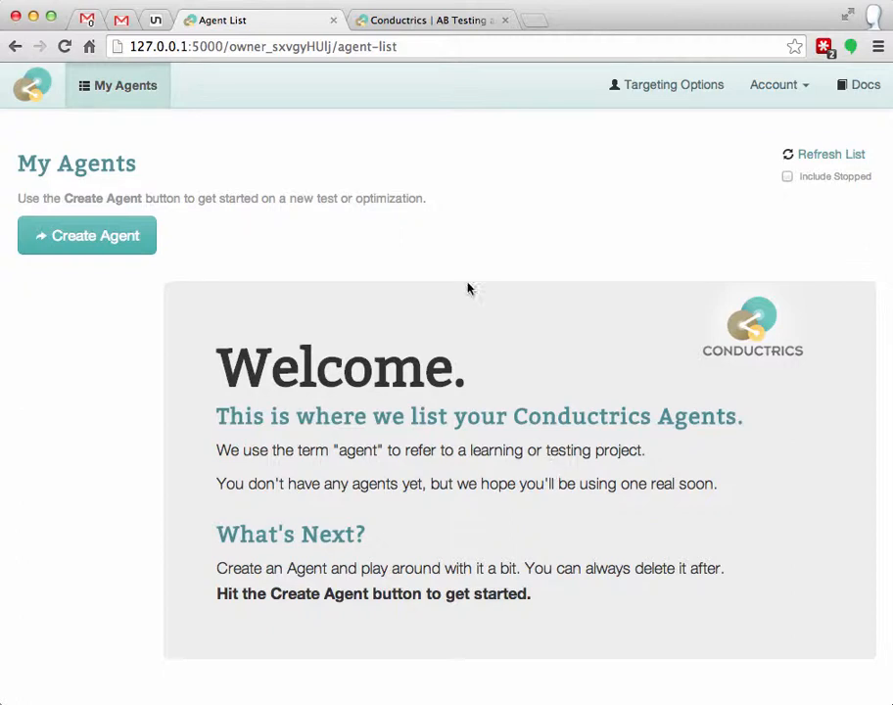
# Start creating a new agent and name it "Web Actions Test 1".
pyautogui.click(110, 239)
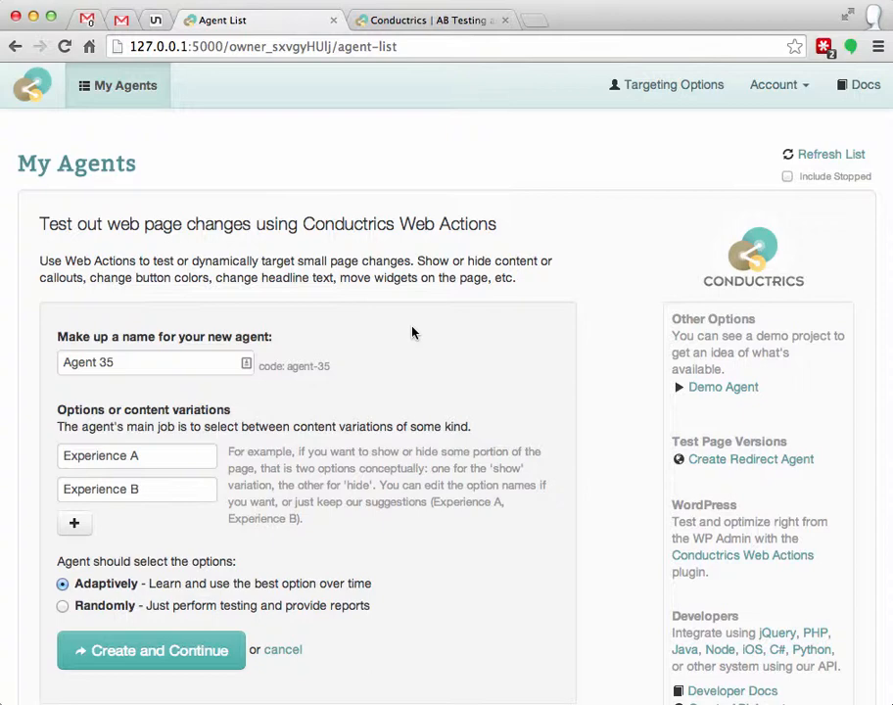
pyautogui.click(160, 364)
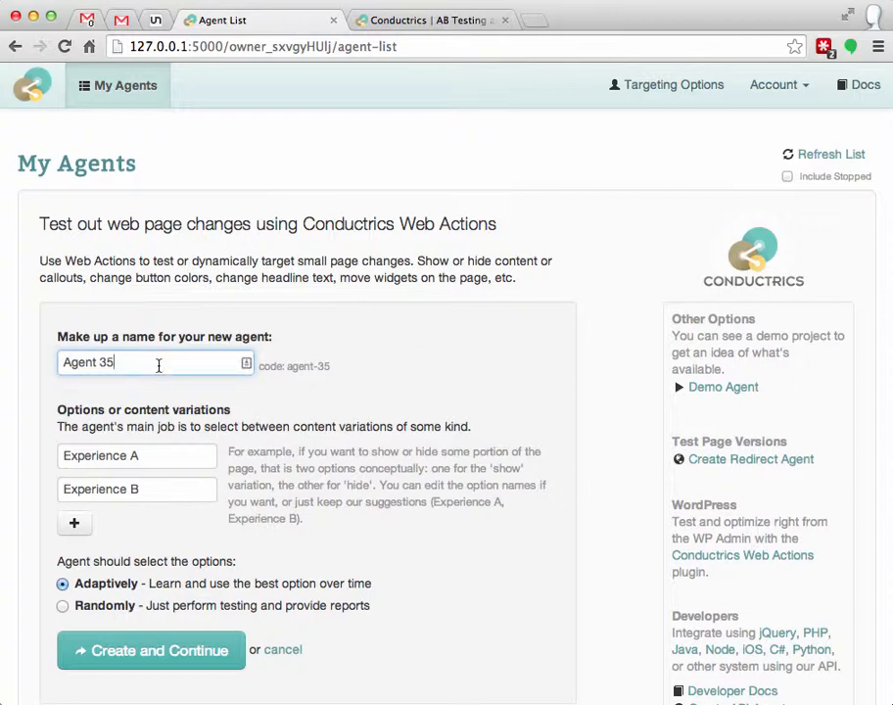
pyautogui.tripleClick(159, 365)
pyautogui.write('My')
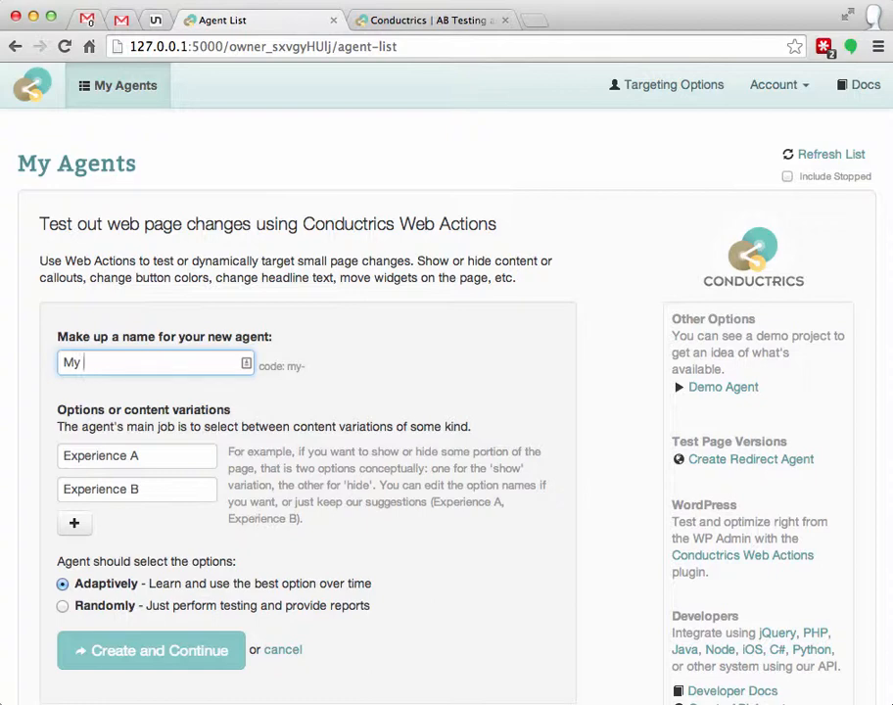
pyautogui.press('BackSpace')
pyautogui.press('BackSpace')
pyautogui.press('BackSpace')
pyautogui.write('Web Actions Test 1')
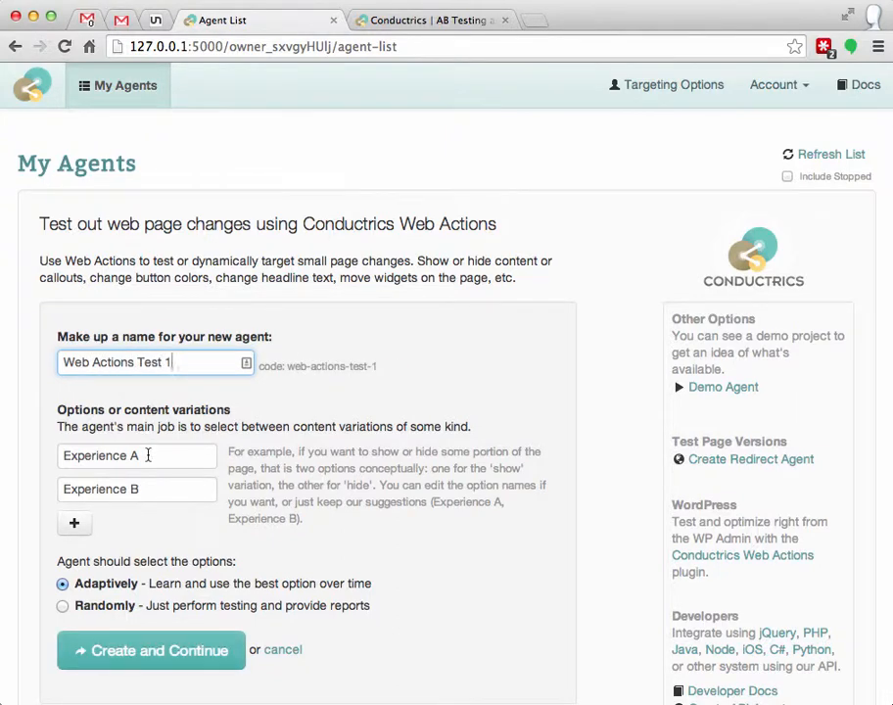
# Try adding a third content variation to the new agent, and remove it again.
pyautogui.click(148, 456)
pyautogui.click(202, 487)
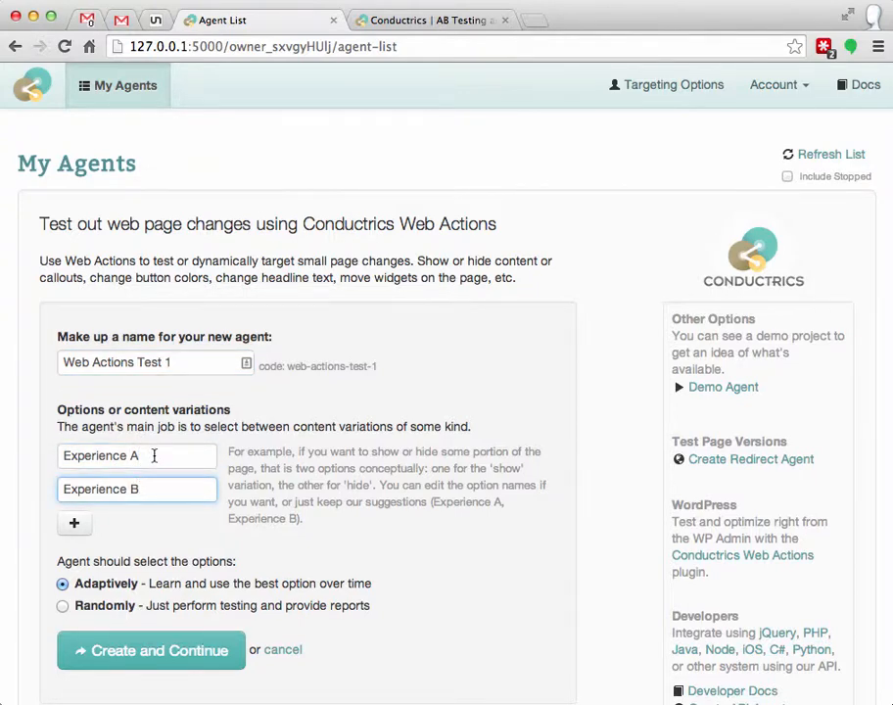
pyautogui.click(153, 456)
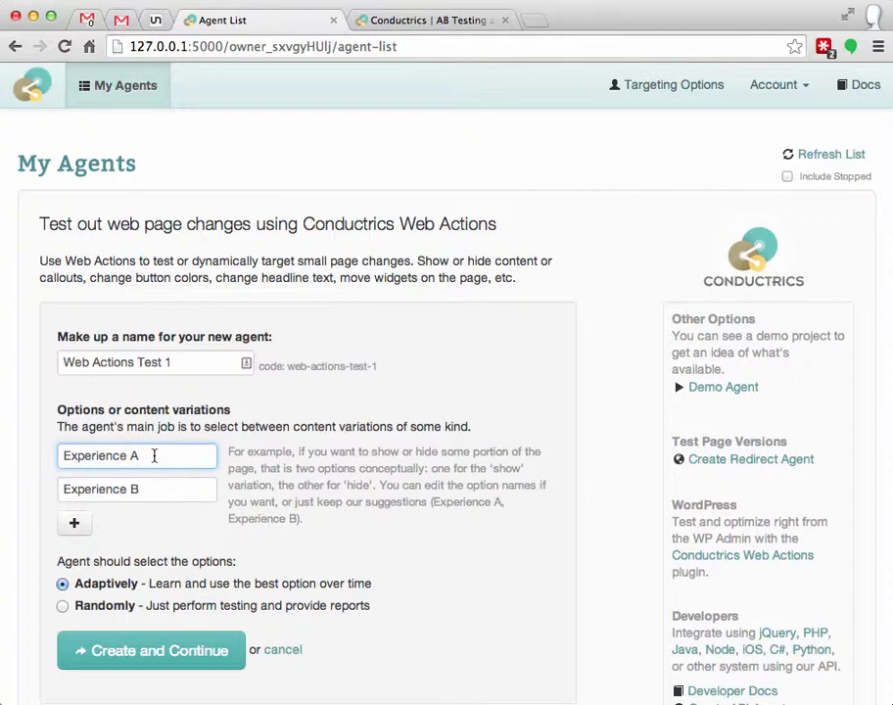
pyautogui.click(75, 529)
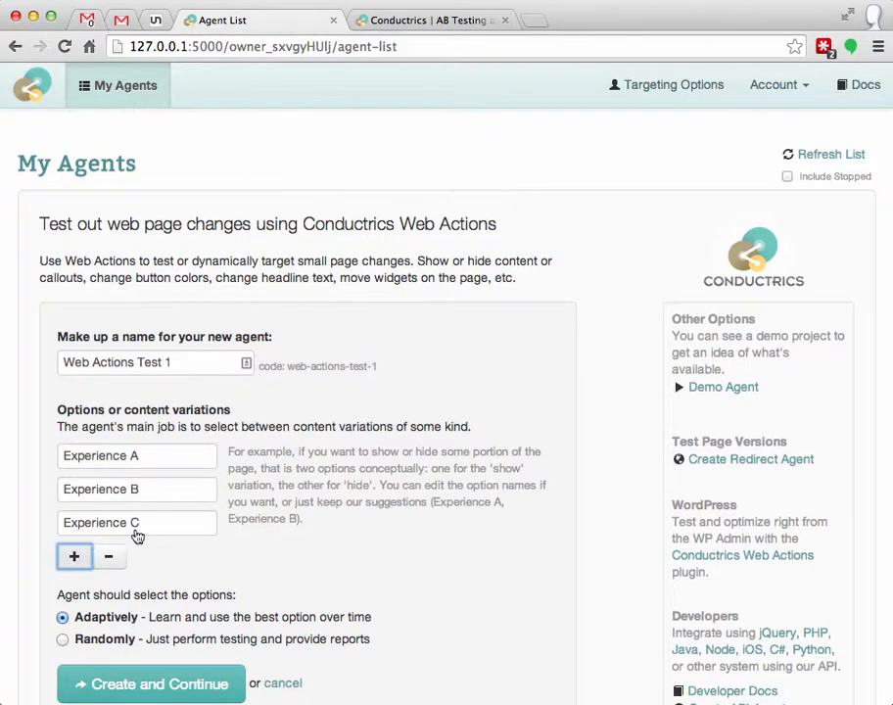
pyautogui.click(121, 559)
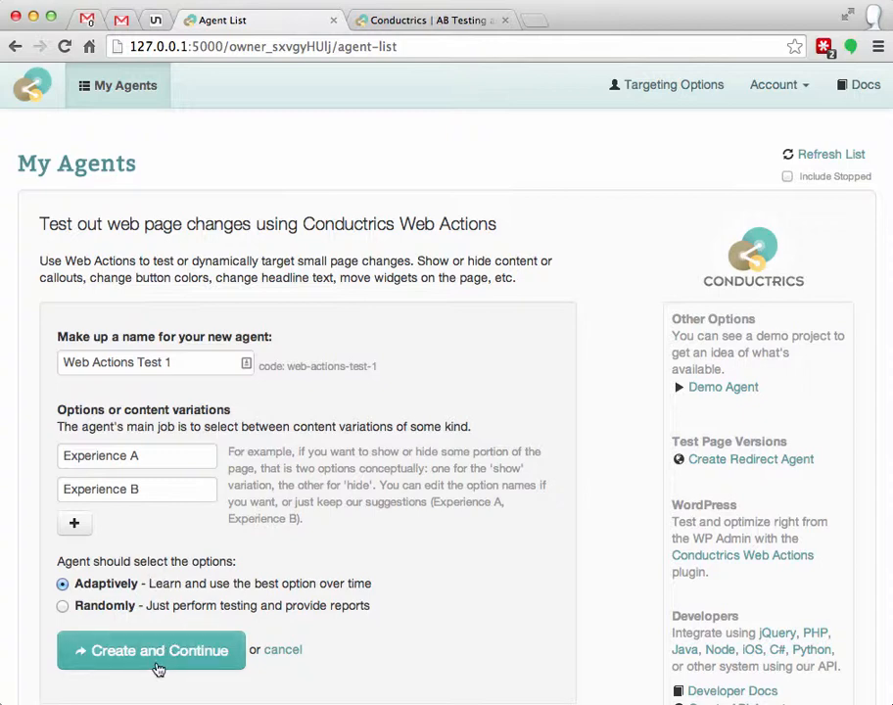
pyautogui.click(158, 668)
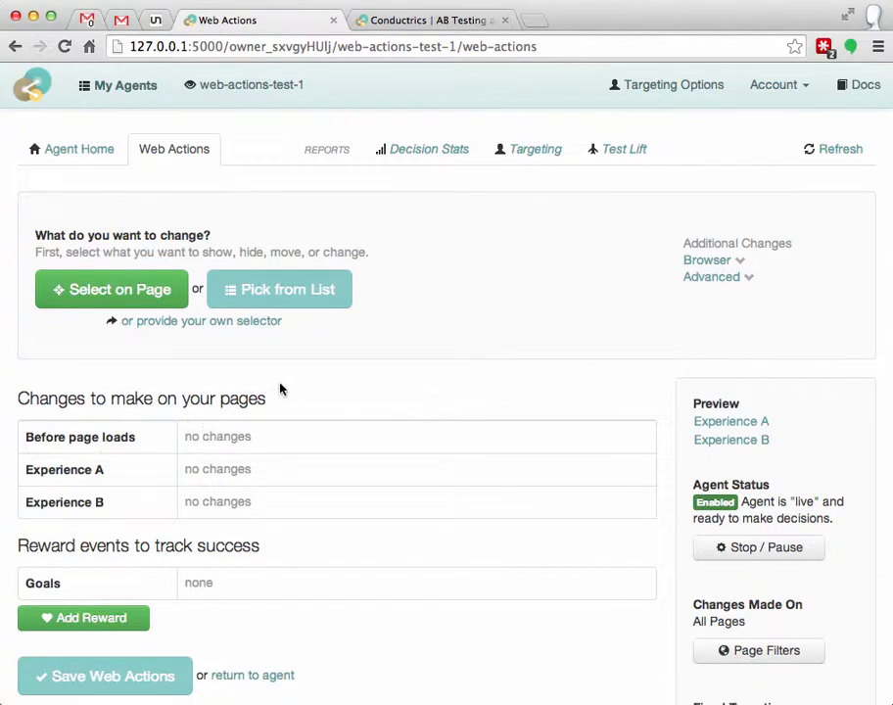
pyautogui.click(99, 296)
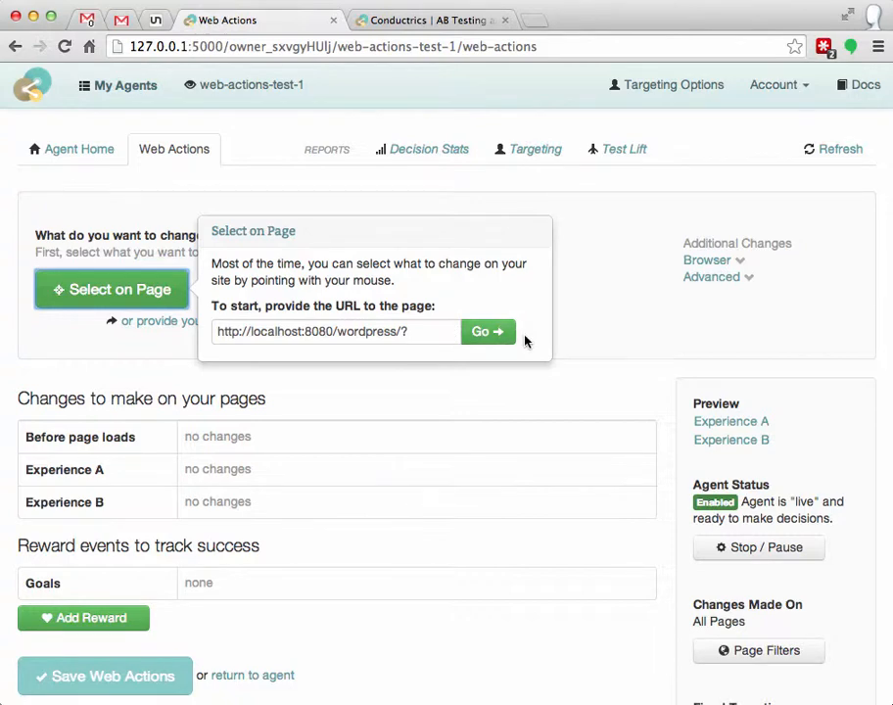
pyautogui.click(491, 339)
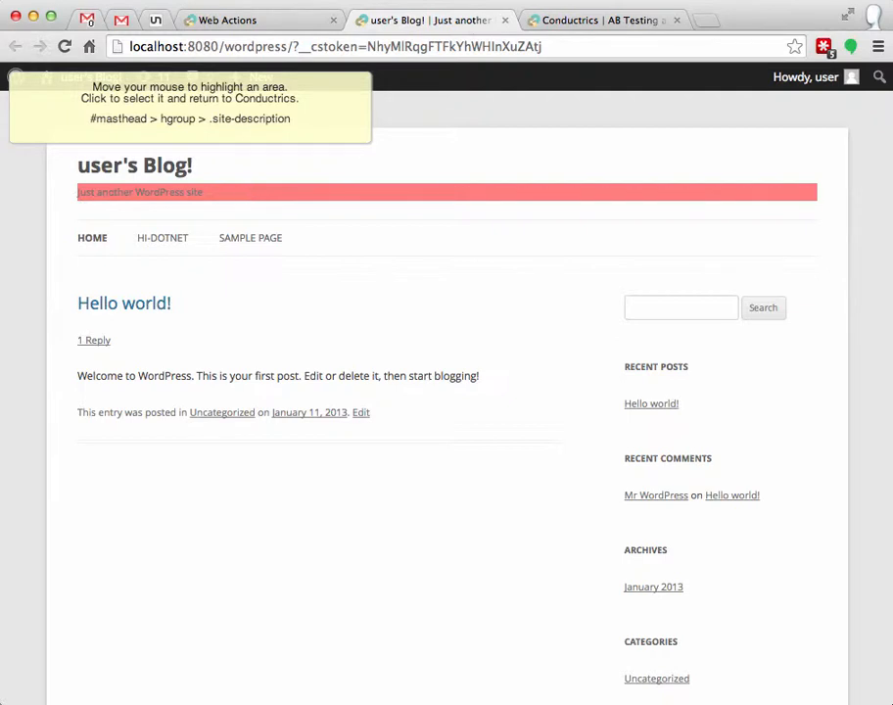
pyautogui.click(234, 199)
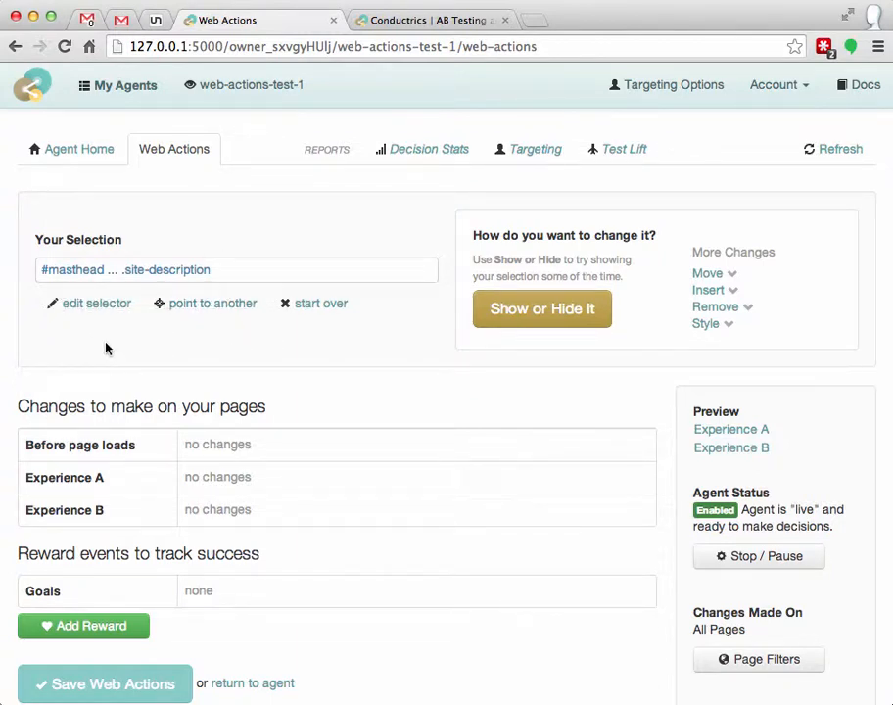
# Add a show-or-hide change that shows the selected site description only for Experience A.
pyautogui.click(545, 312)
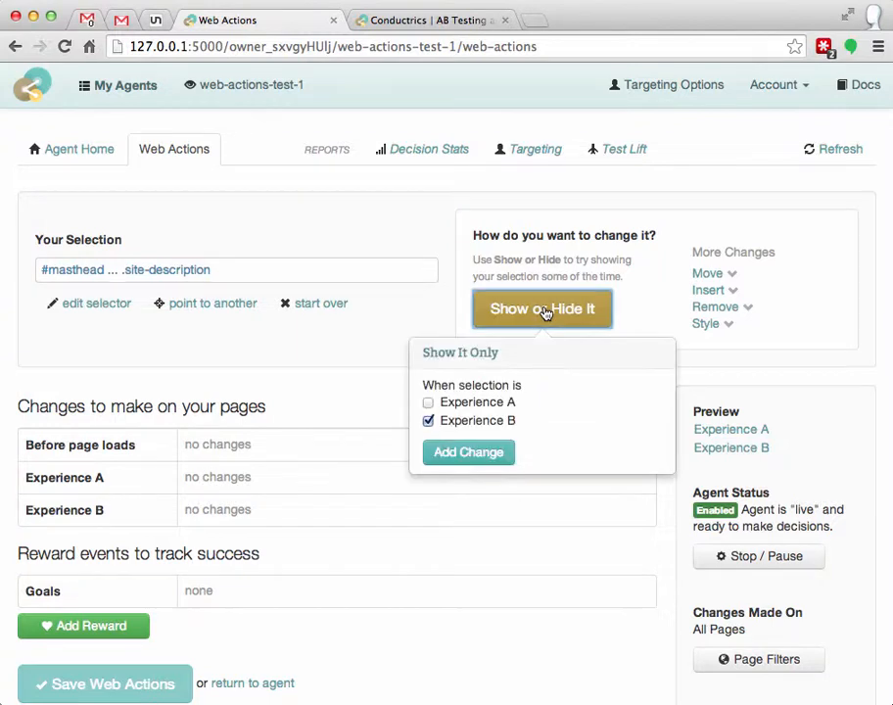
pyautogui.click(494, 408)
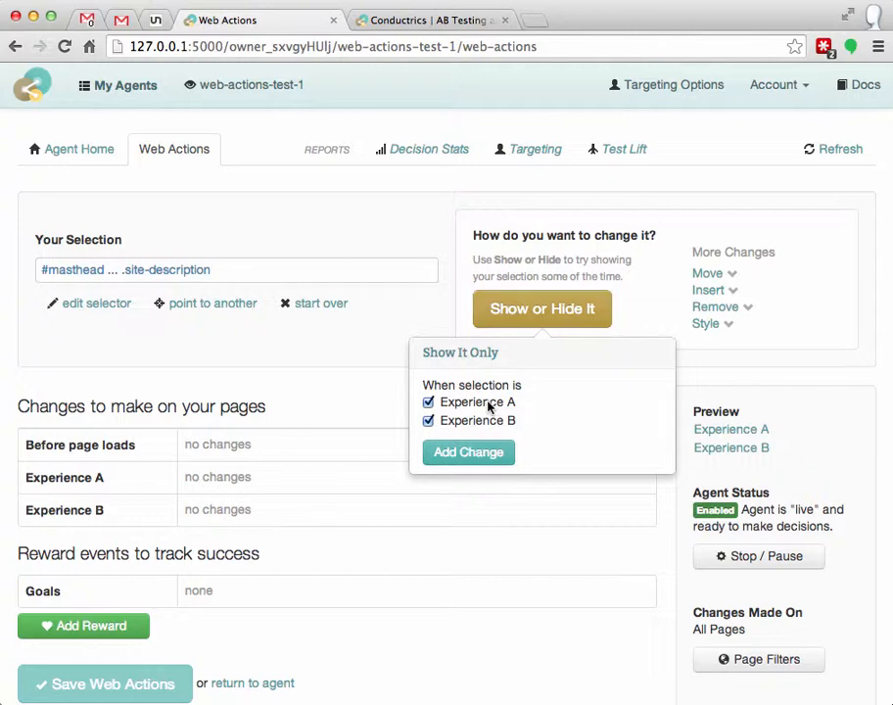
pyautogui.click(455, 425)
pyautogui.click(457, 450)
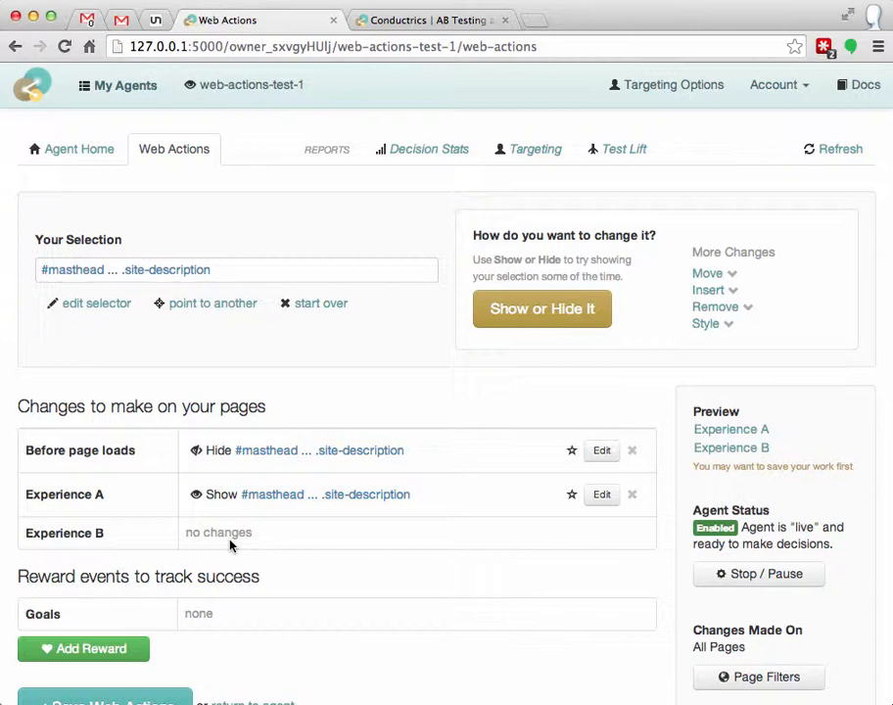
# Give the site description selector the friendly alias name "Tagline".
pyautogui.click(569, 453)
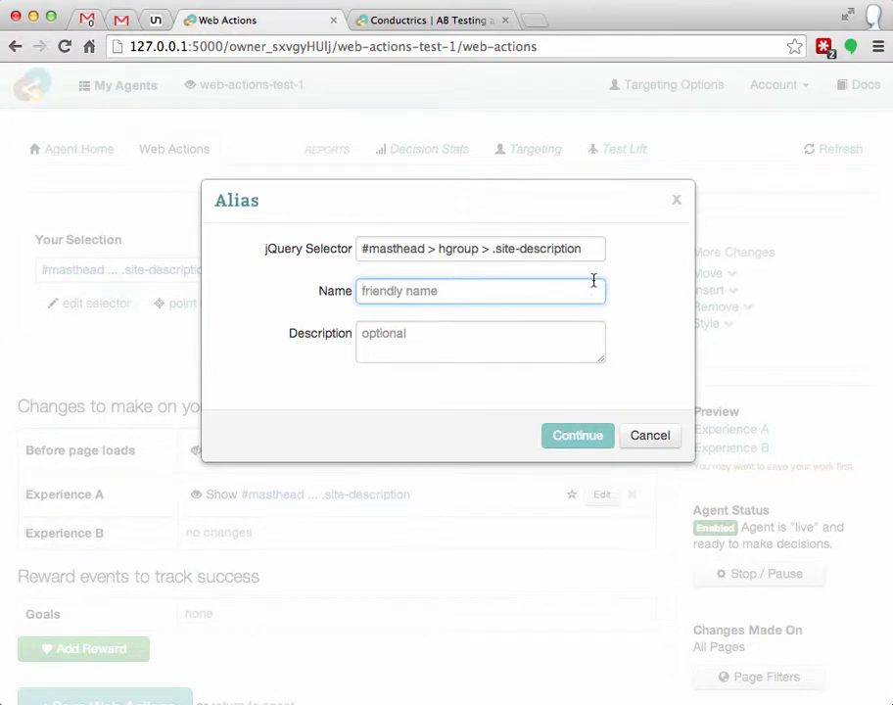
pyautogui.write('Masthea')
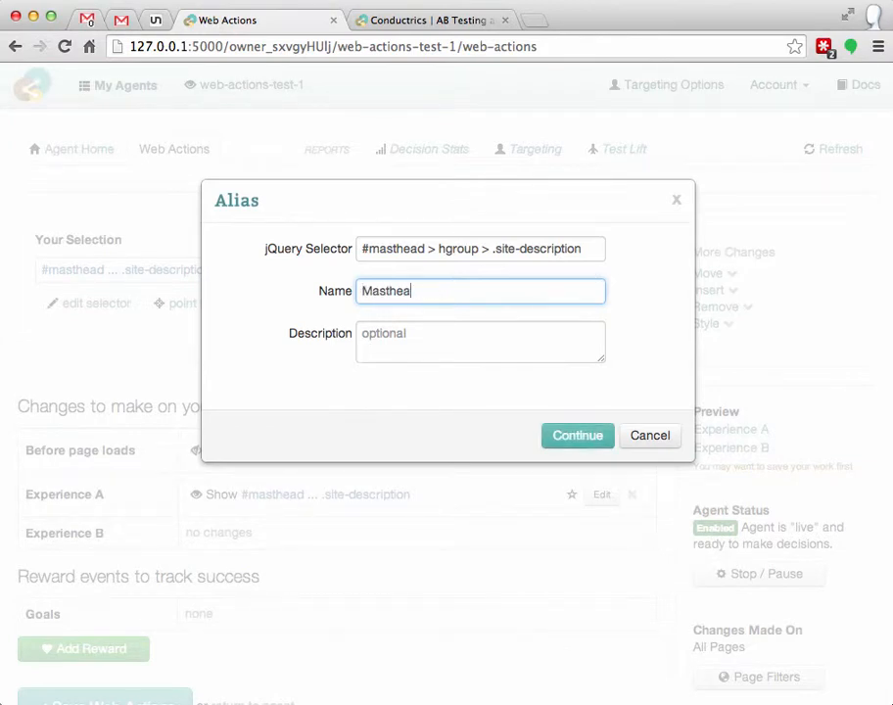
pyautogui.write('d')
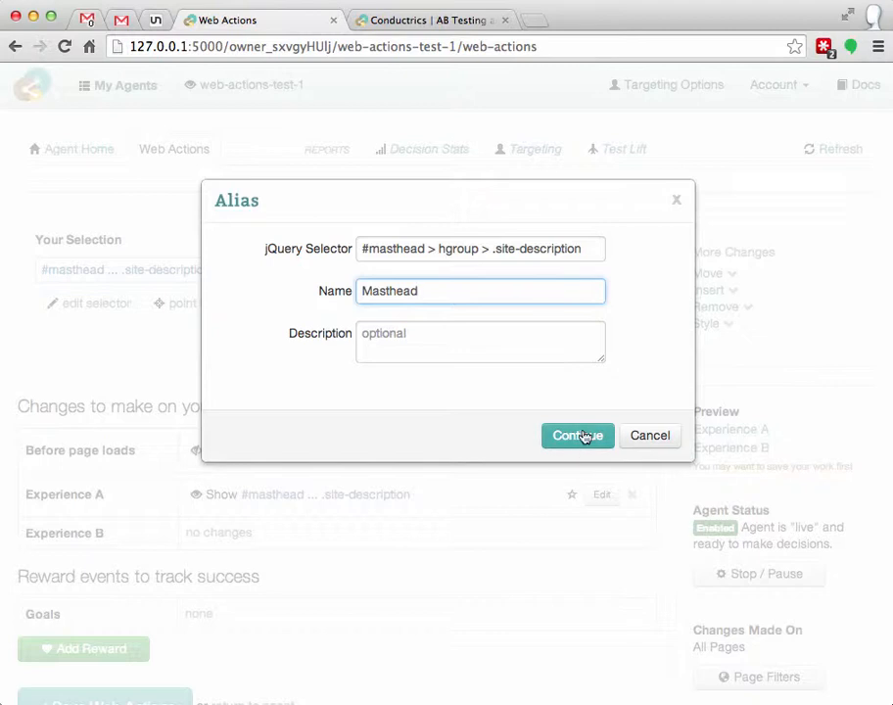
pyautogui.press('super+a')
pyautogui.write('Tagline')
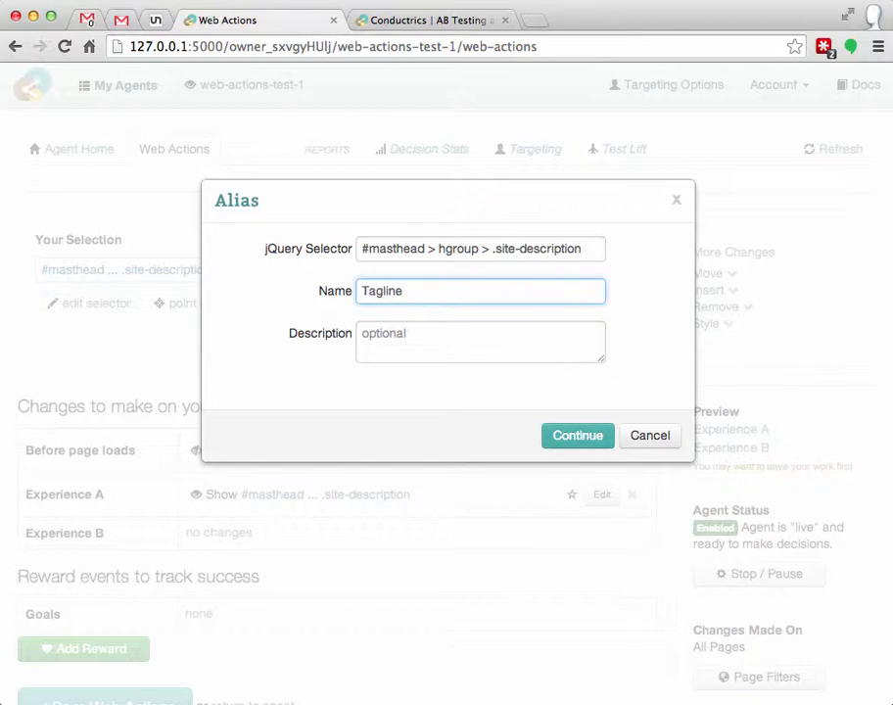
pyautogui.click(563, 448)
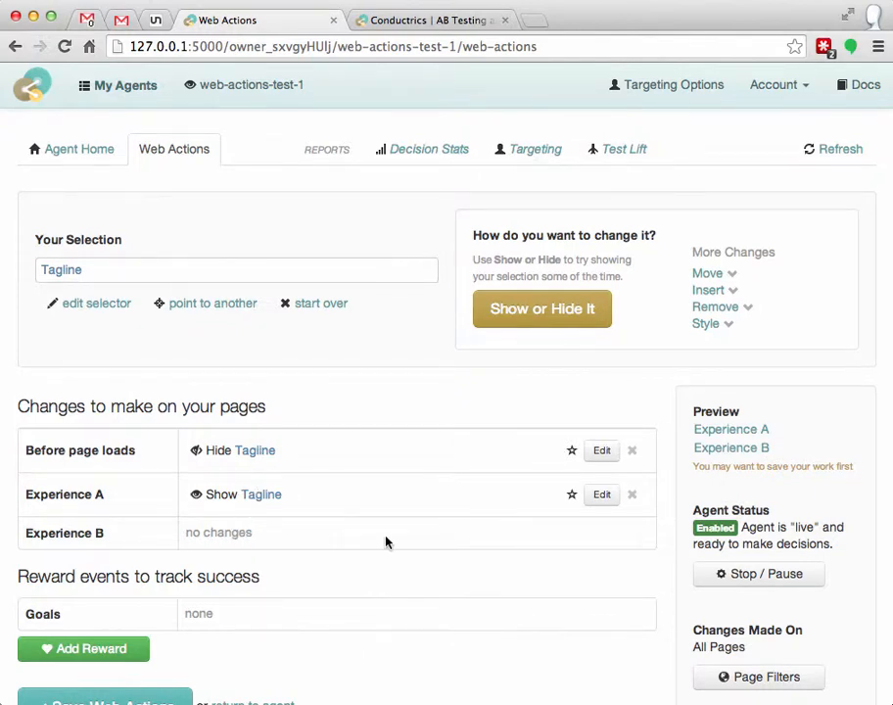
# Save the agent's web actions with the Tagline changes.
pyautogui.scroll(-1, 386, 541)
pyautogui.scroll(-3, 386, 541)
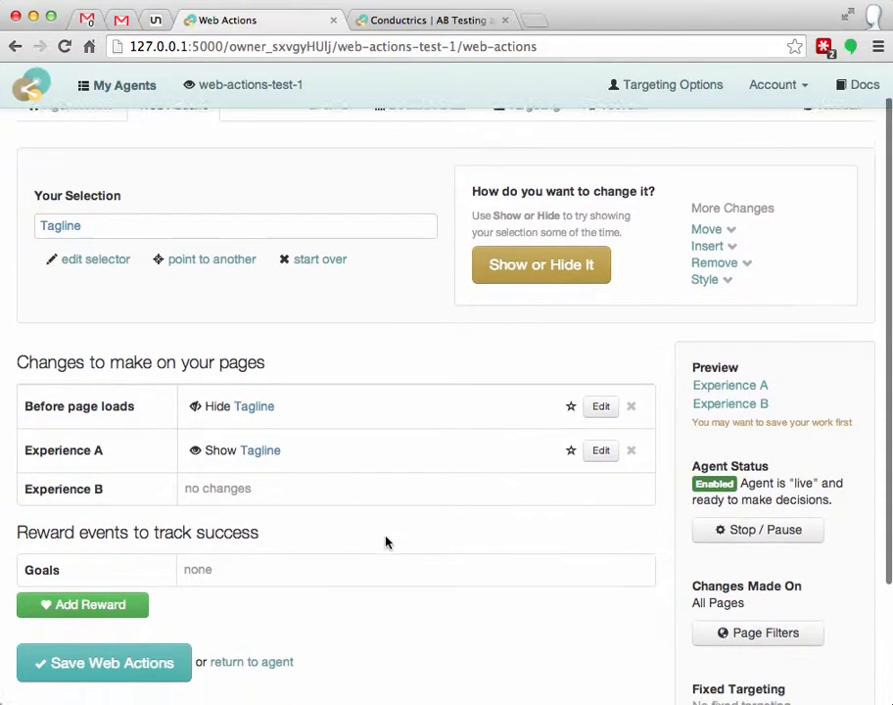
pyautogui.click(115, 648)
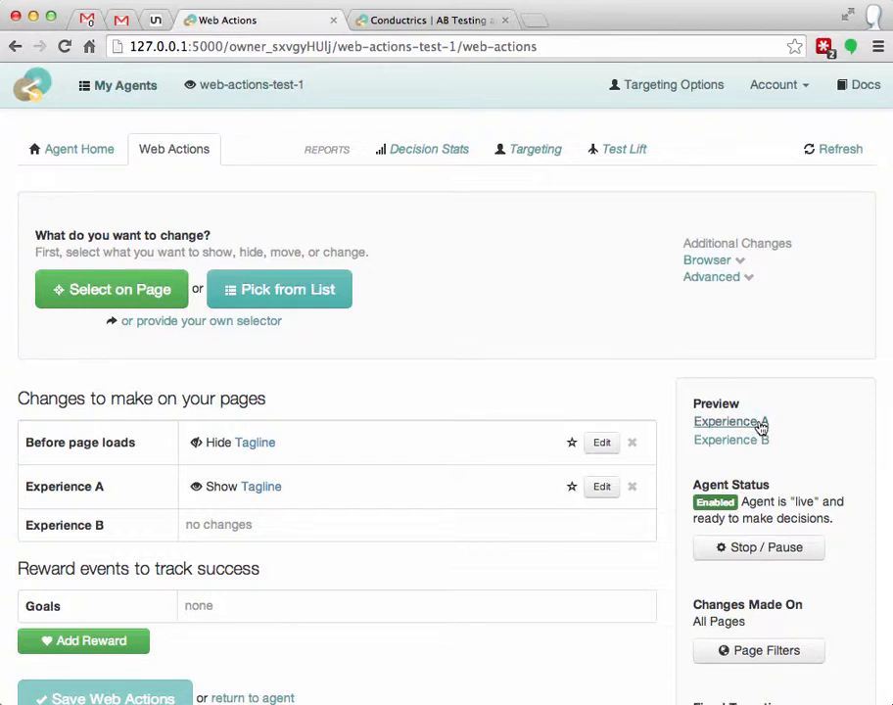
pyautogui.click(760, 424)
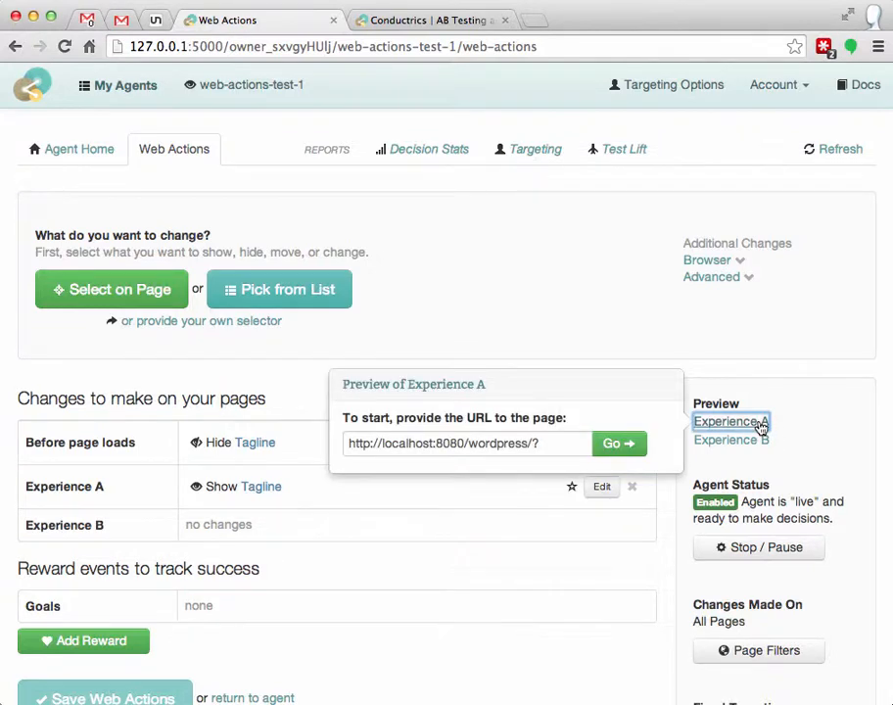
pyautogui.click(619, 445)
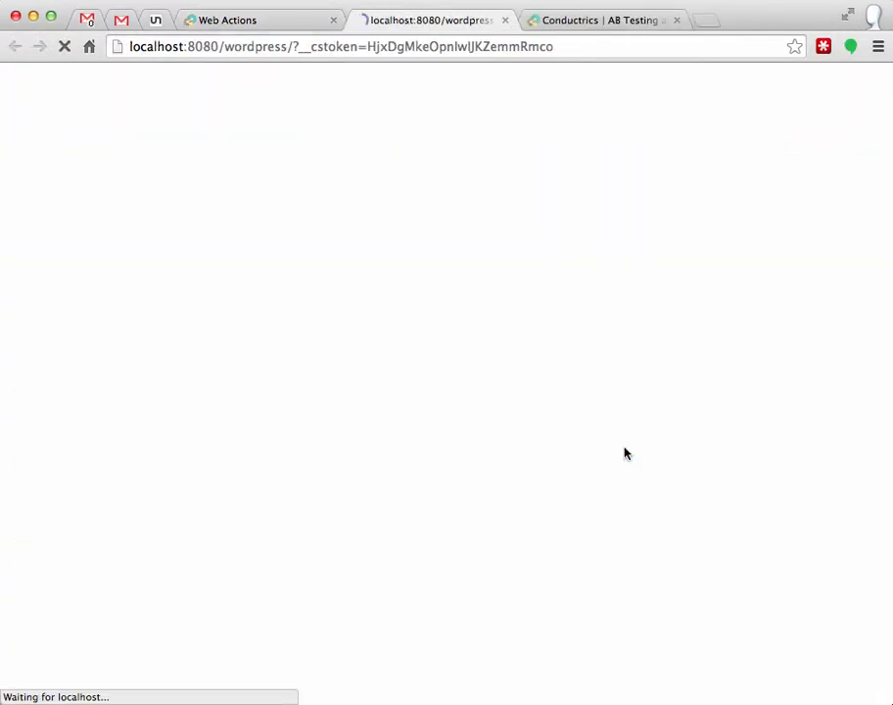
pyautogui.click(242, 13)
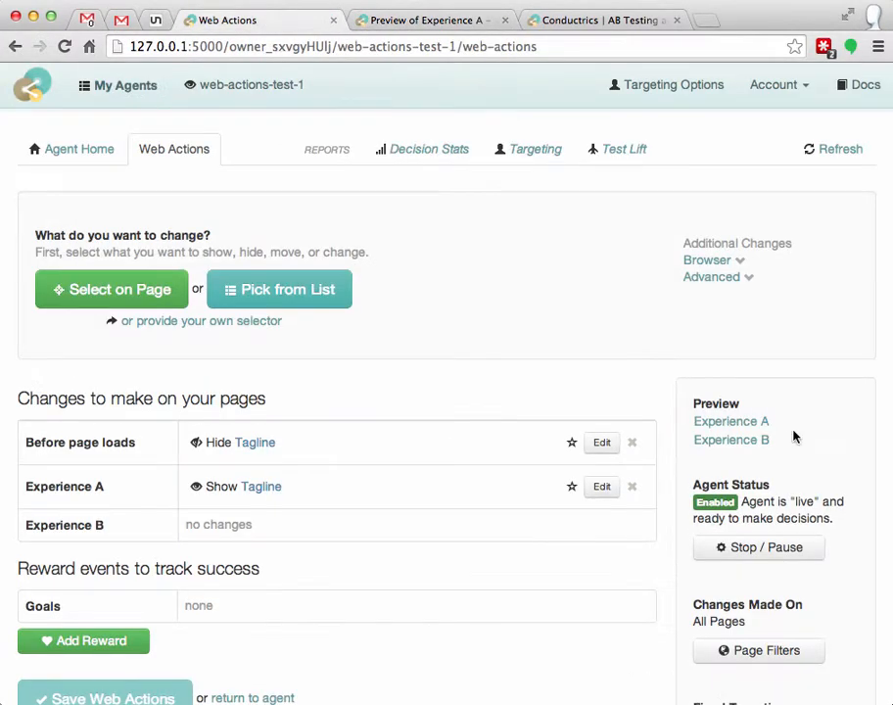
pyautogui.click(739, 441)
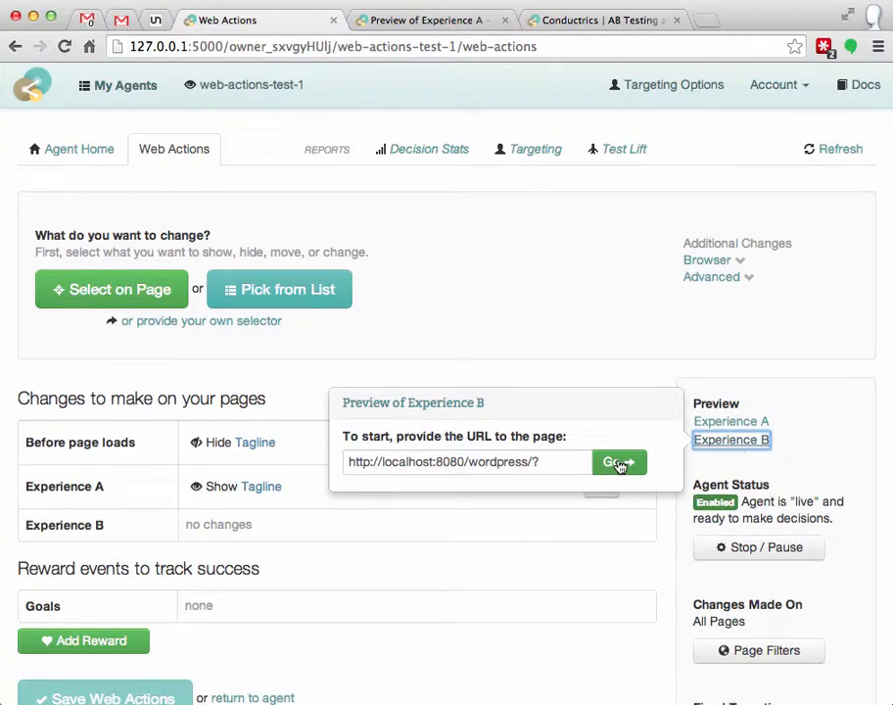
pyautogui.click(616, 463)
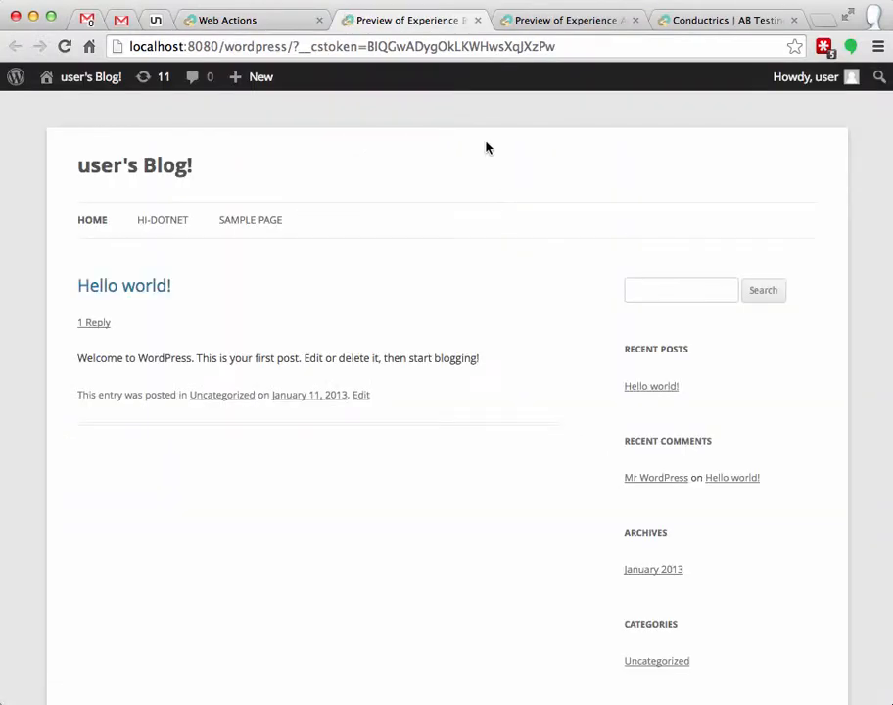
# Close the Experience B preview, check the Experience A preview before closing it, and return to the agent's web actions.
pyautogui.click(477, 22)
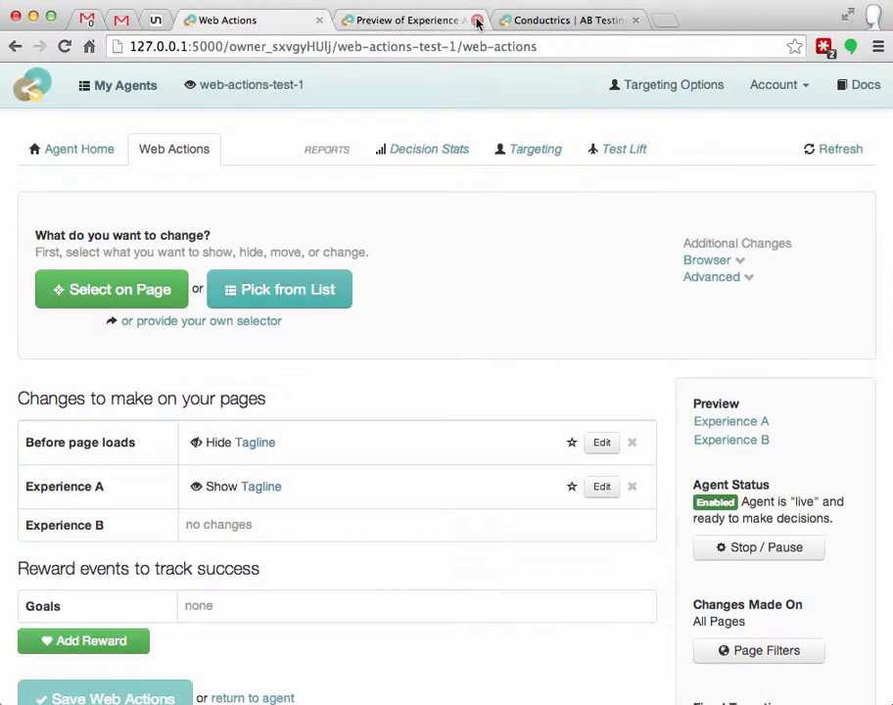
pyautogui.click(401, 20)
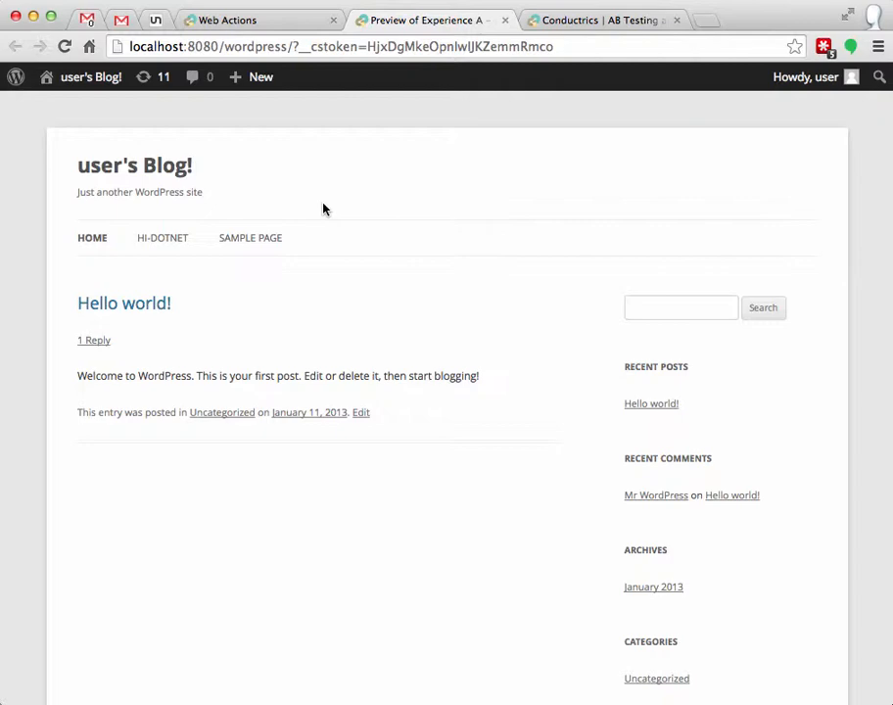
pyautogui.press('super+w')
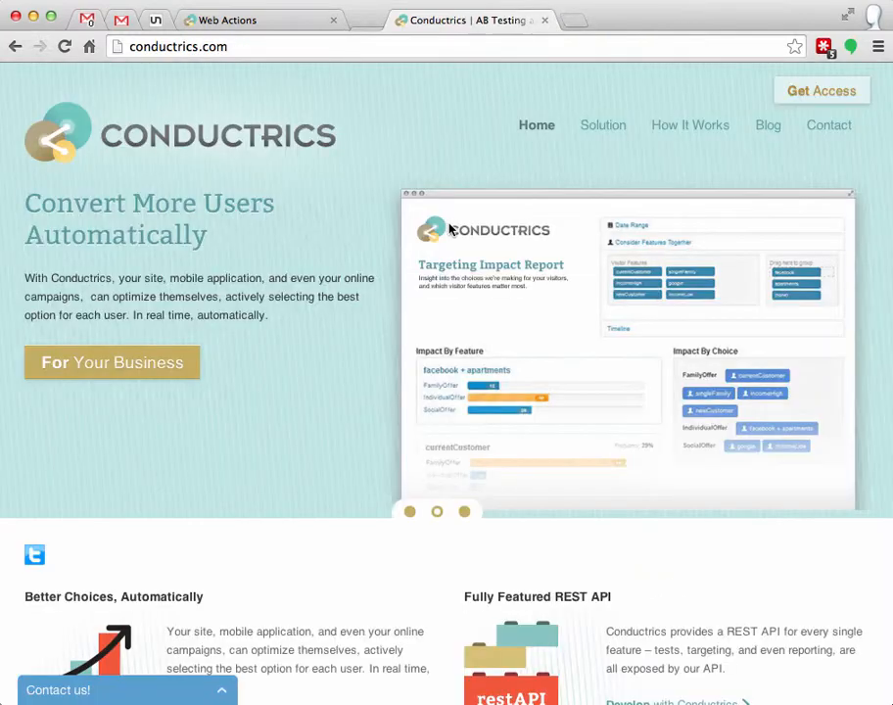
pyautogui.click(281, 22)
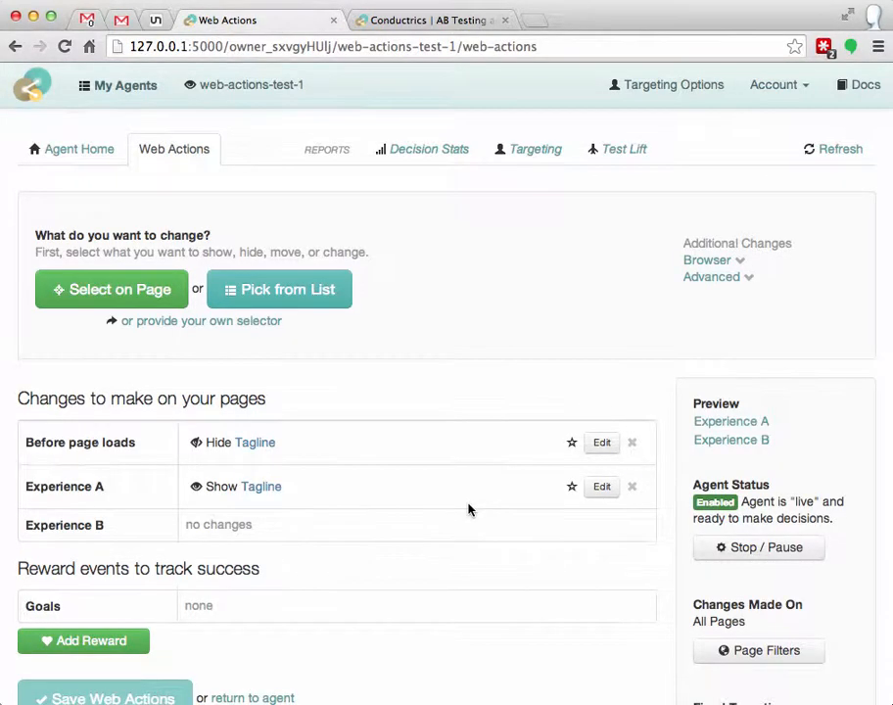
pyautogui.scroll(-3, 468, 509)
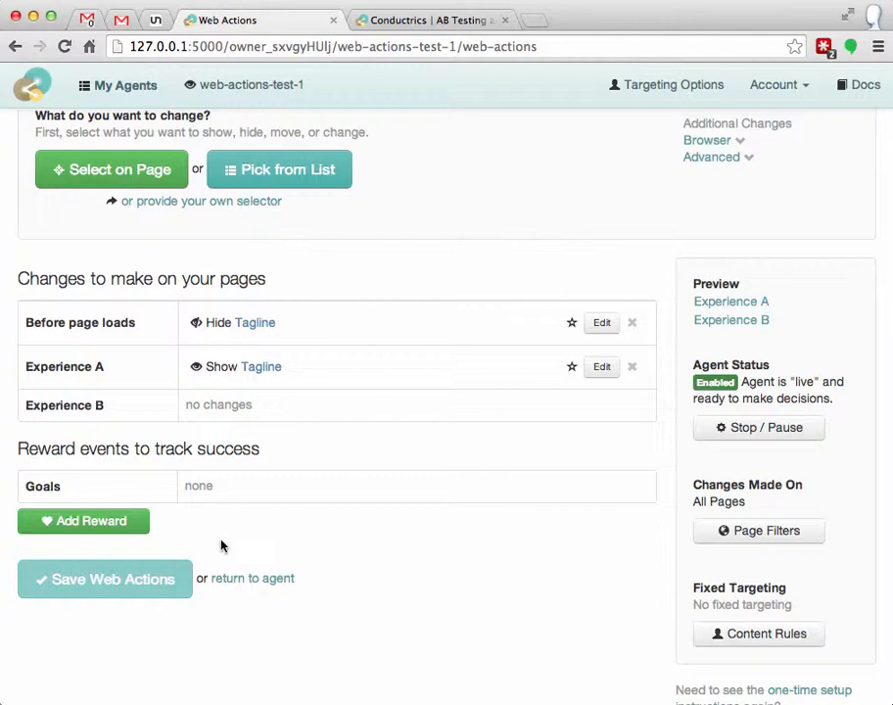
# Add a reward goal triggered when a page loads, with a page path condition that starts with "/".
pyautogui.click(119, 525)
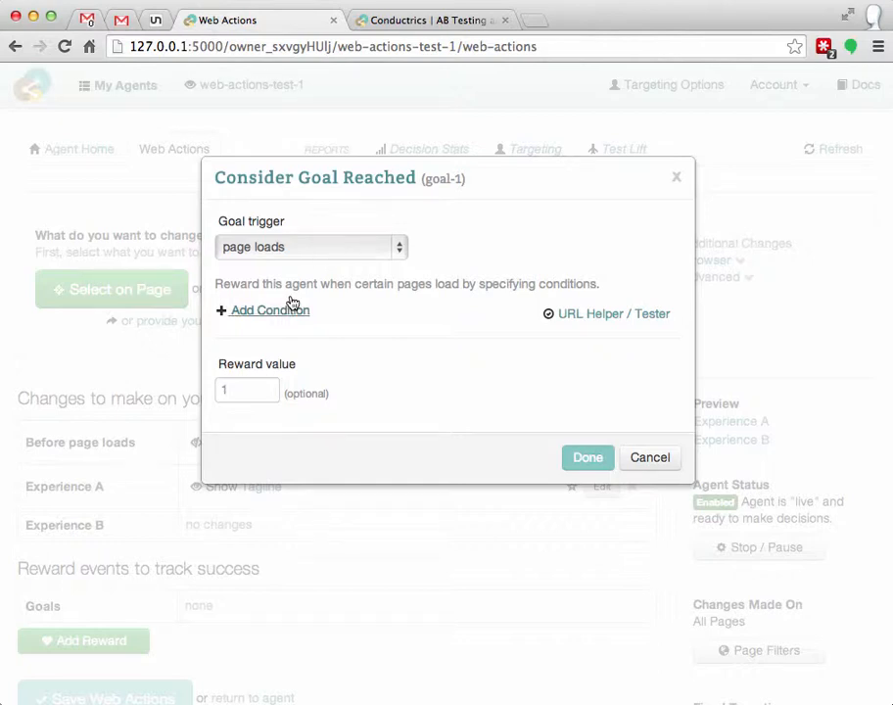
pyautogui.click(247, 251)
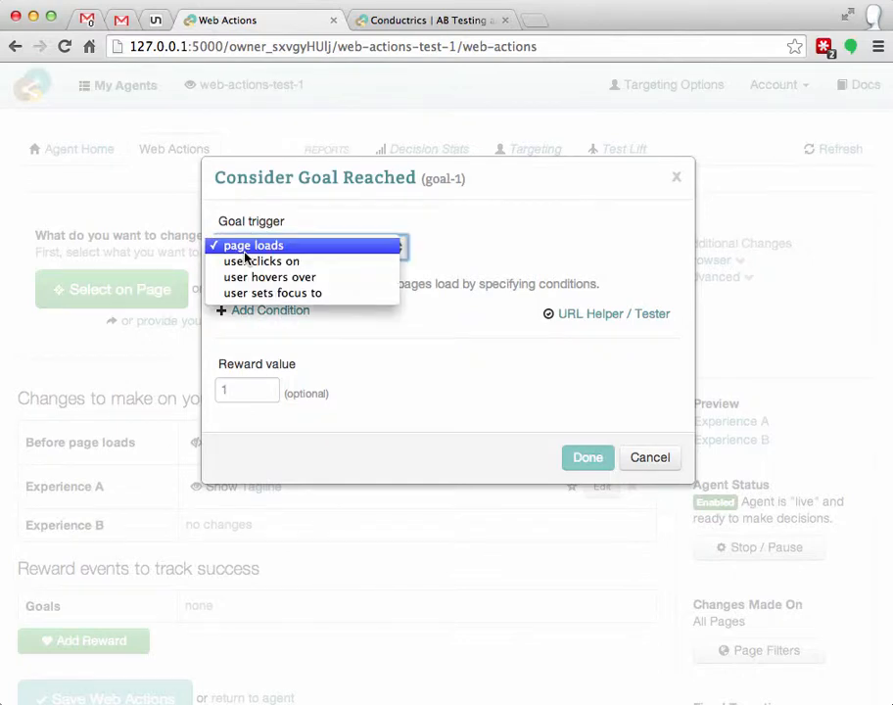
pyautogui.click(306, 246)
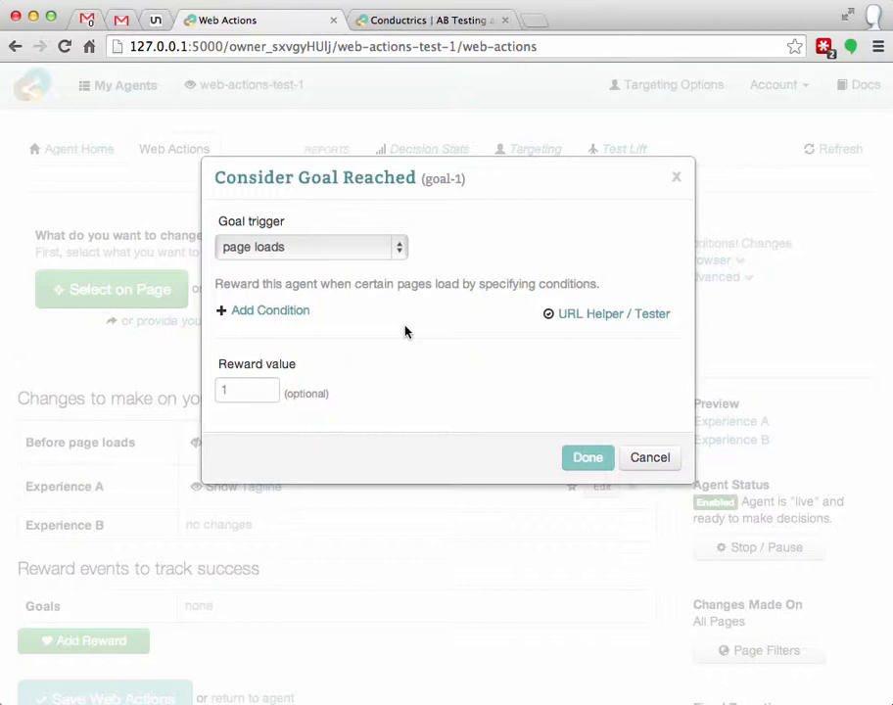
pyautogui.click(284, 310)
pyautogui.click(421, 386)
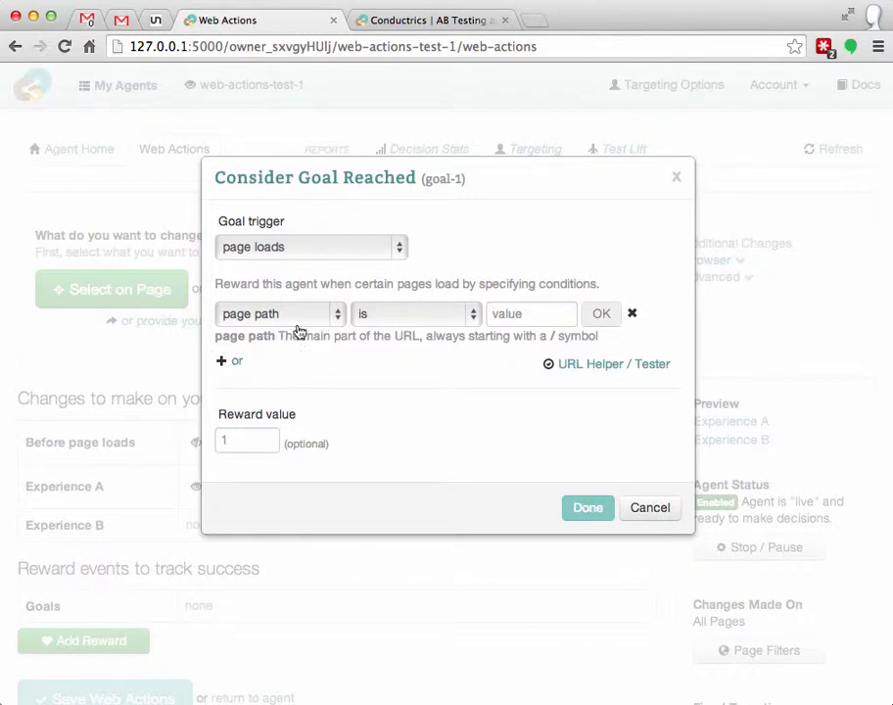
pyautogui.click(409, 318)
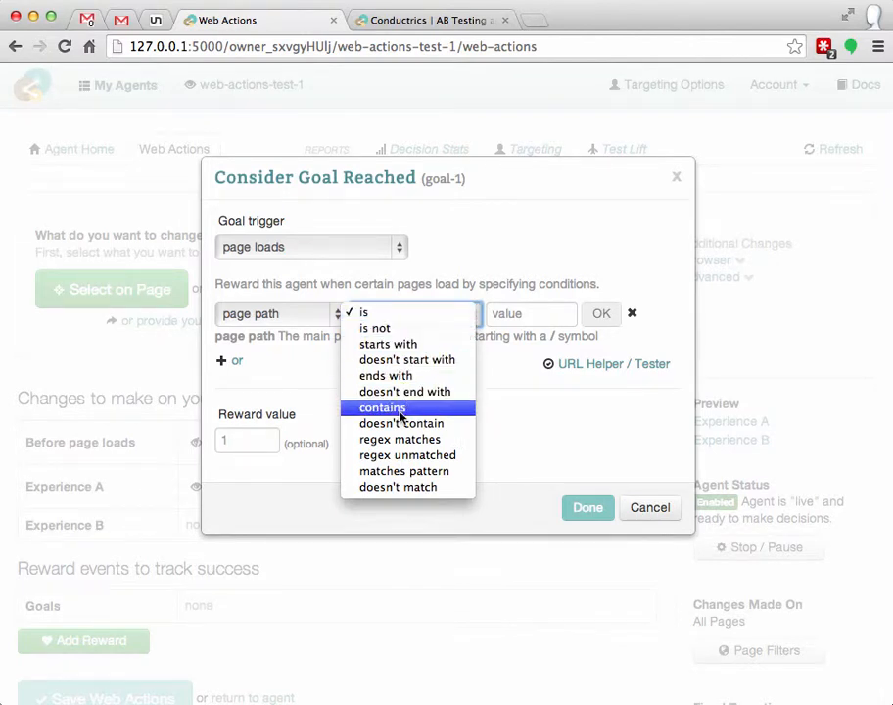
pyautogui.click(389, 344)
pyautogui.click(502, 315)
pyautogui.write('/')
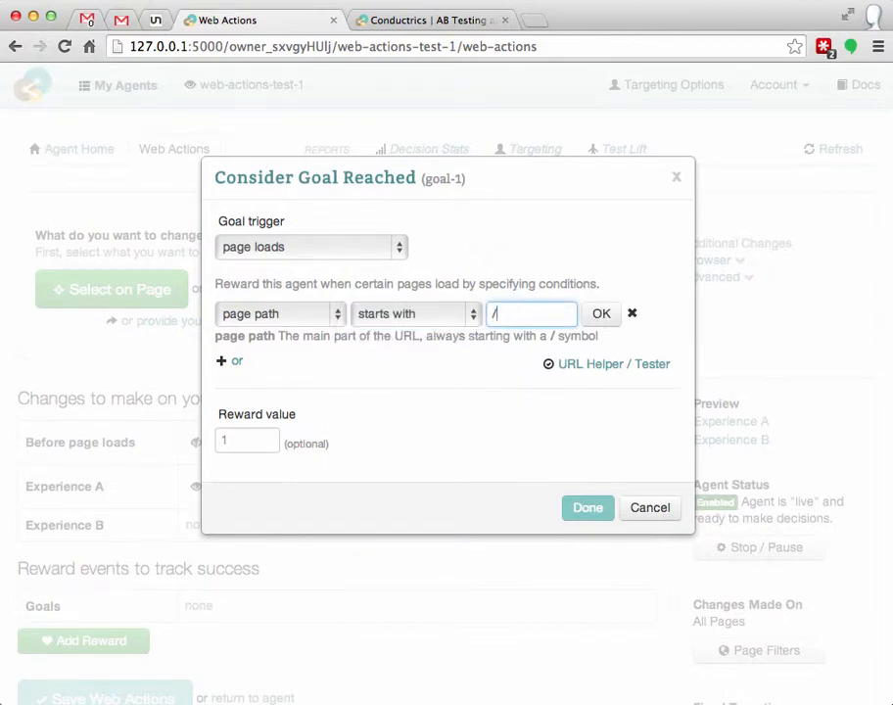
pyautogui.write('order-done')
pyautogui.press('BackSpace')
pyautogui.press('BackSpace')
pyautogui.press('BackSpace')
pyautogui.press('BackSpace')
pyautogui.press('BackSpace')
pyautogui.press('BackSpace')
pyautogui.press('BackSpace')
pyautogui.press('BackSpace')
pyautogui.press('BackSpace')
pyautogui.press('BackSpace')
# Complete the goal's page path value as /thank-you, accept the condition and finish the goal.
pyautogui.write('thank-you')
pyautogui.click(599, 315)
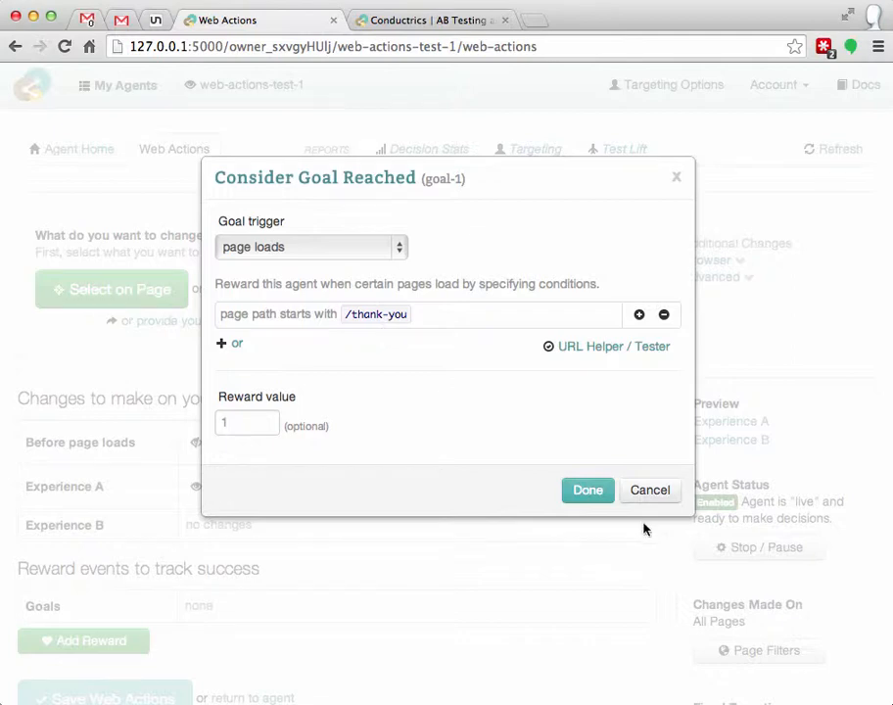
pyautogui.click(591, 495)
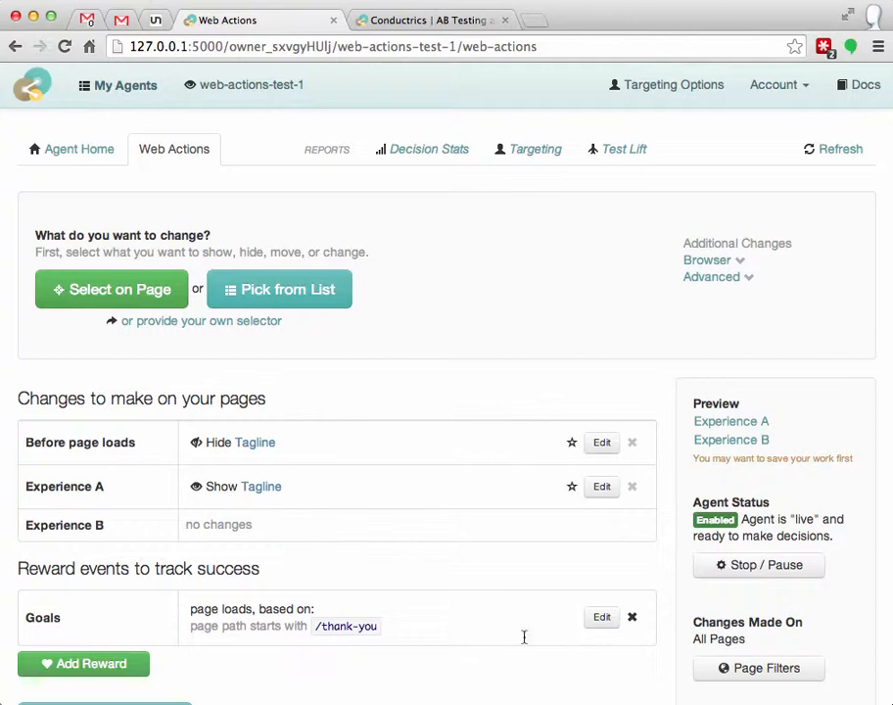
# Try a second reward goal triggered when the user clicks on the WordPress page's Search button, #searchsubmit.
pyautogui.click(103, 667)
pyautogui.click(373, 250)
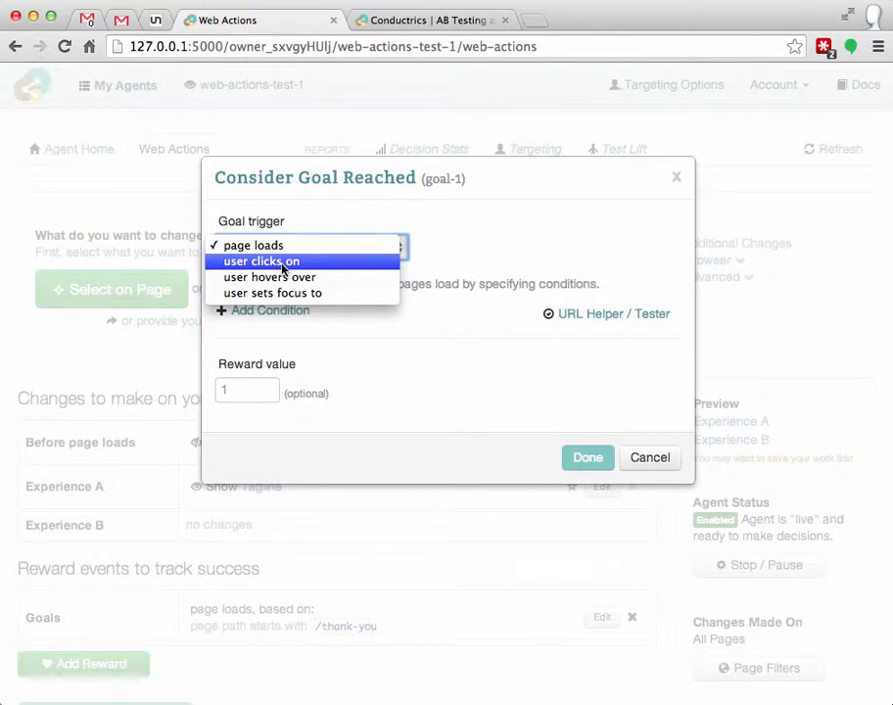
pyautogui.click(283, 263)
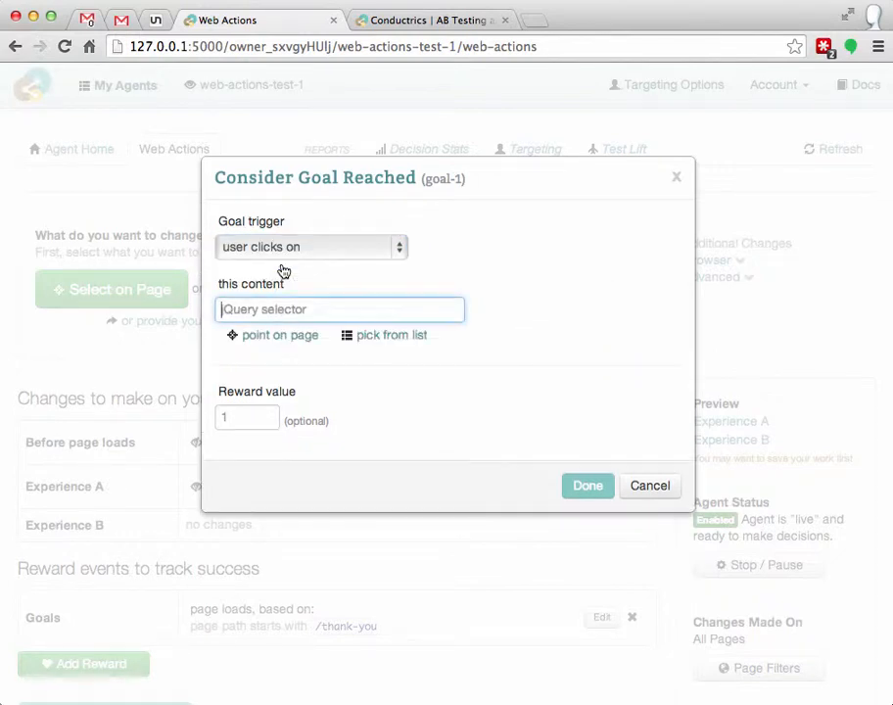
pyautogui.click(266, 337)
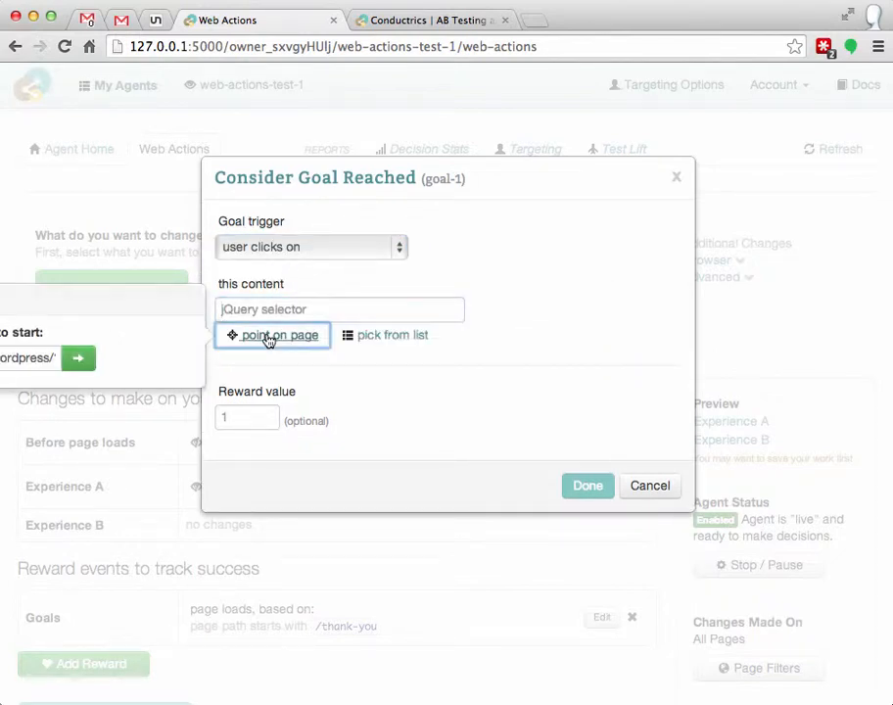
pyautogui.click(78, 358)
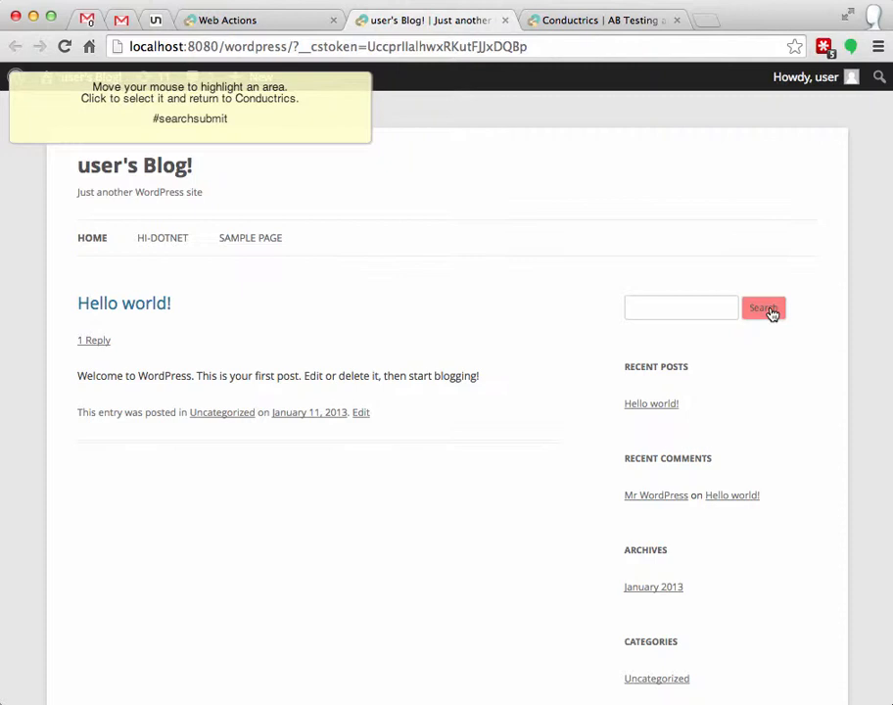
pyautogui.click(772, 311)
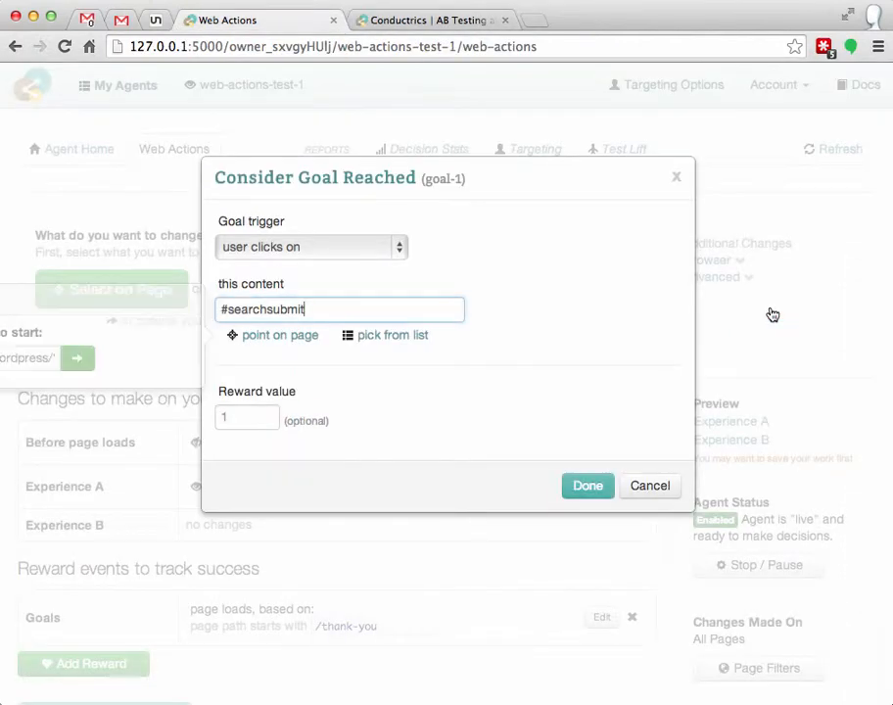
pyautogui.click(294, 247)
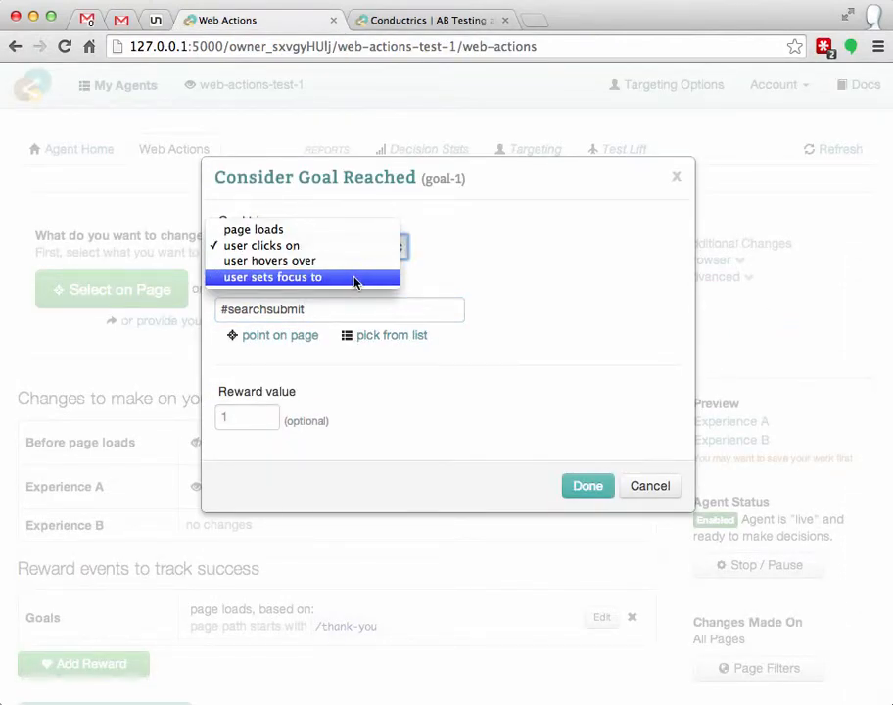
pyautogui.click(615, 317)
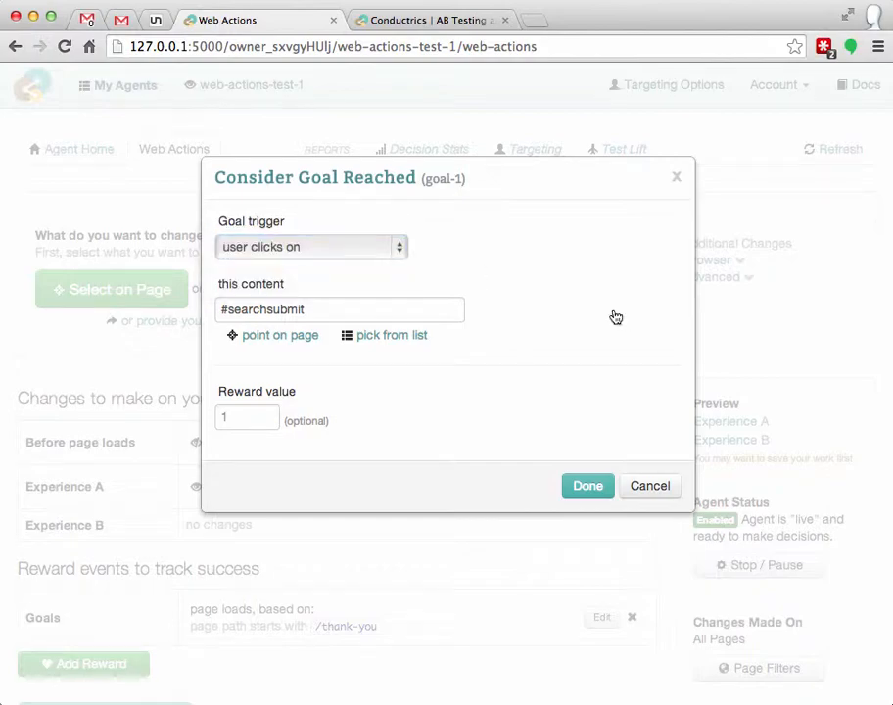
pyautogui.press('super+minus')
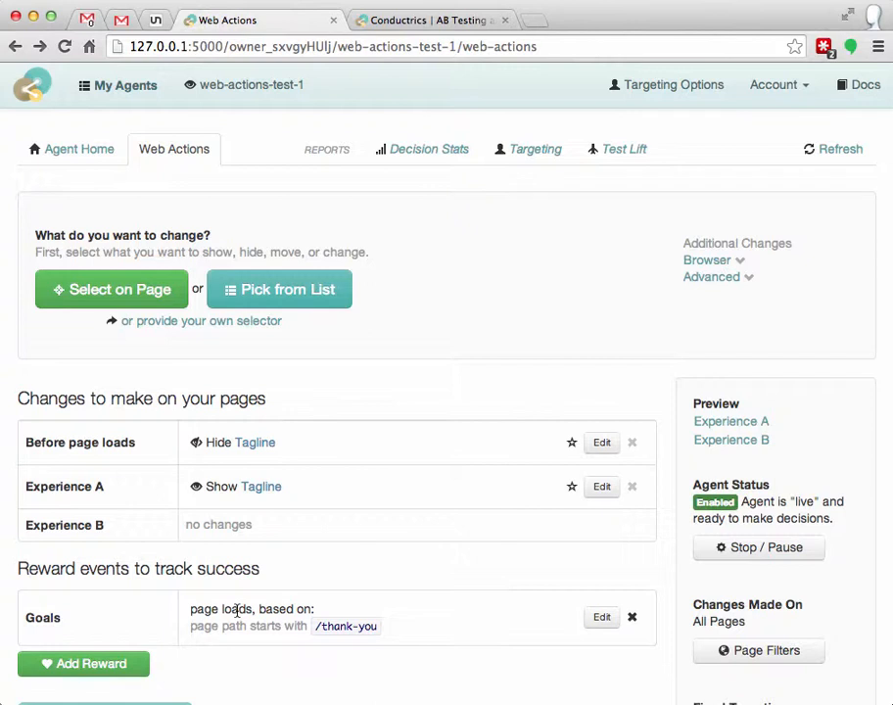
# Review the Paused and Stopped options in the agent's status settings without saving a change.
pyautogui.scroll(-1, 782, 543)
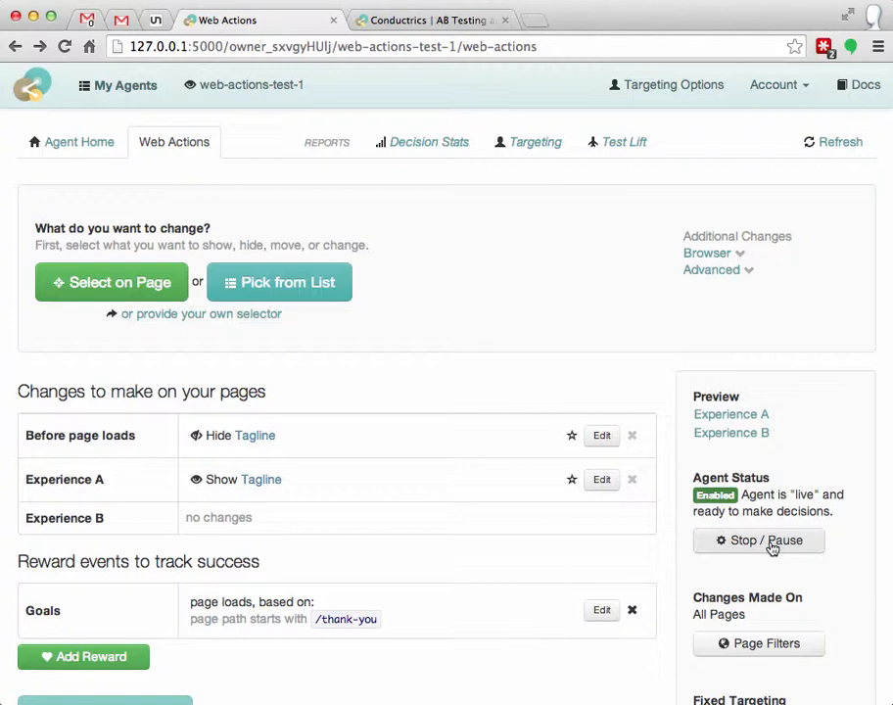
pyautogui.click(769, 545)
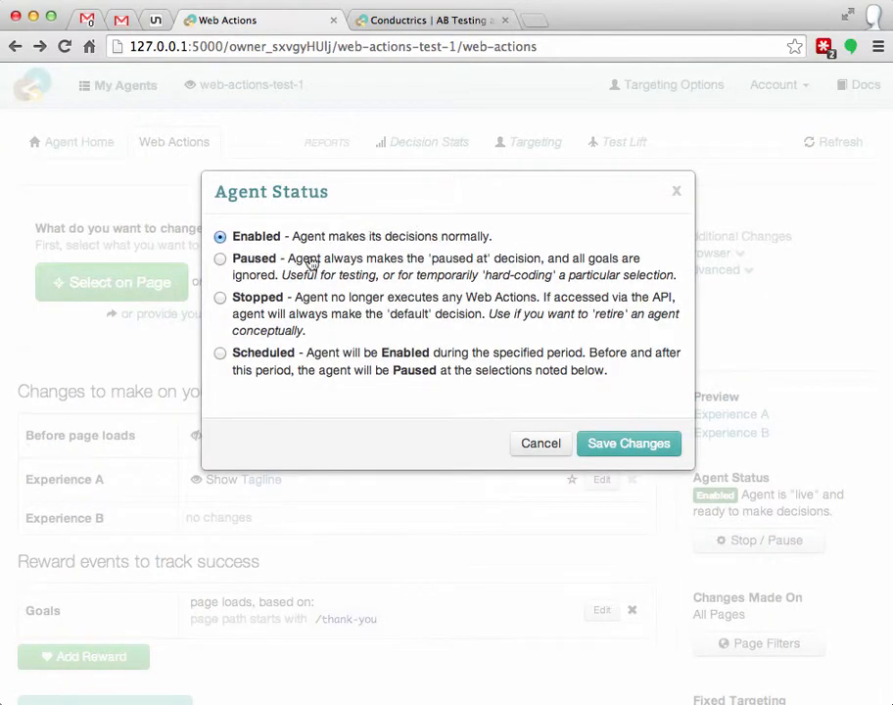
pyautogui.click(301, 261)
pyautogui.click(294, 309)
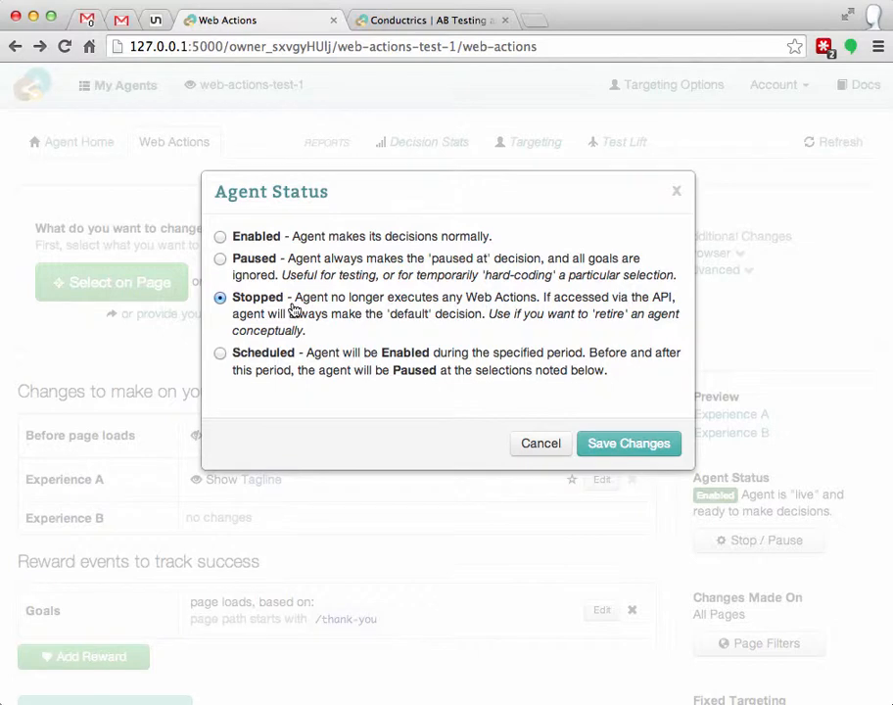
pyautogui.click(560, 447)
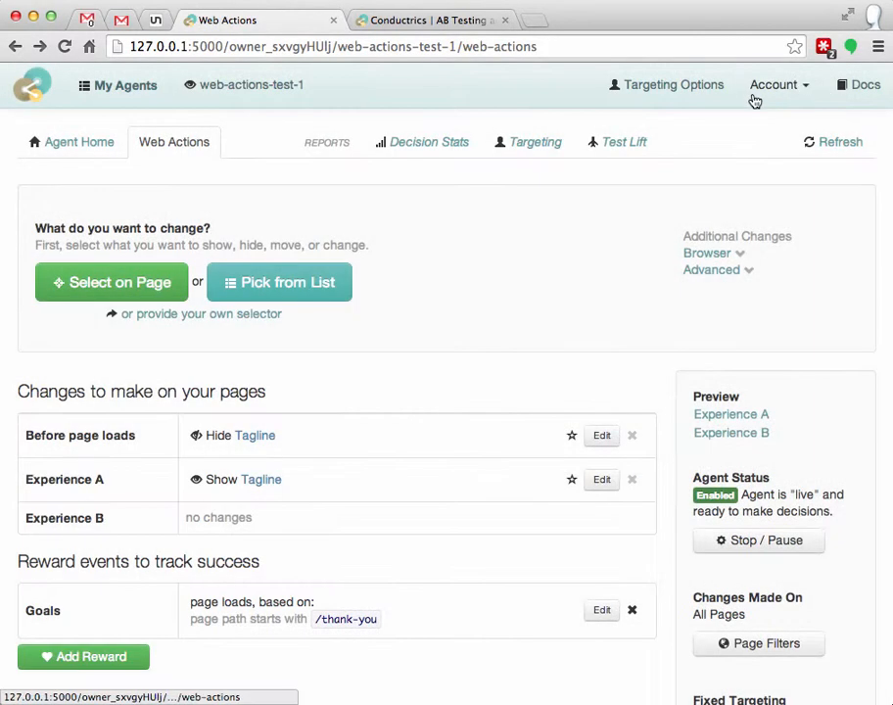
# Check the initial status choices for new agents in the account settings and return to the agent's web actions.
pyautogui.click(770, 87)
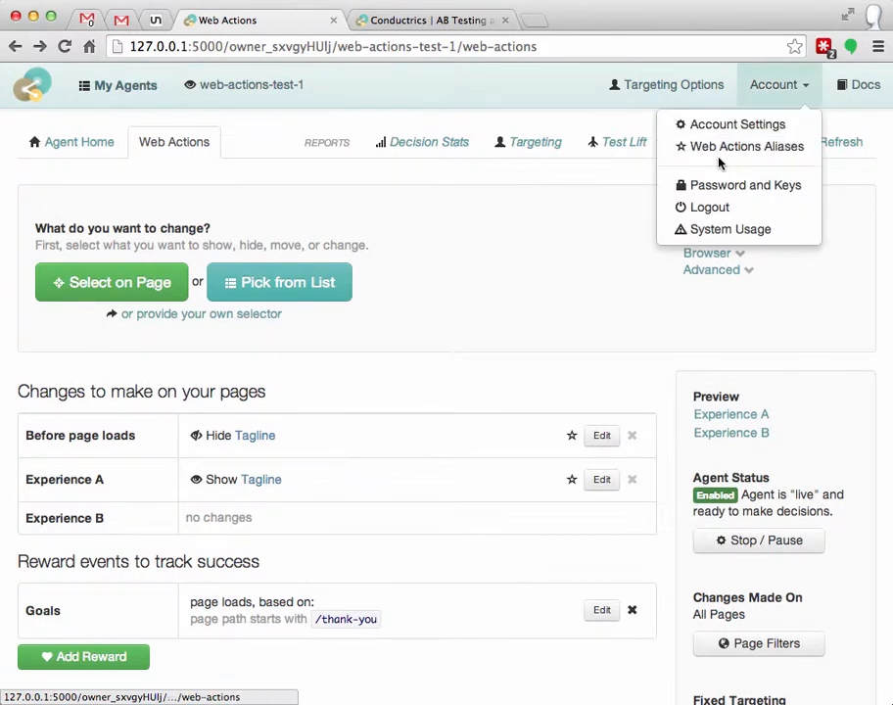
pyautogui.click(725, 125)
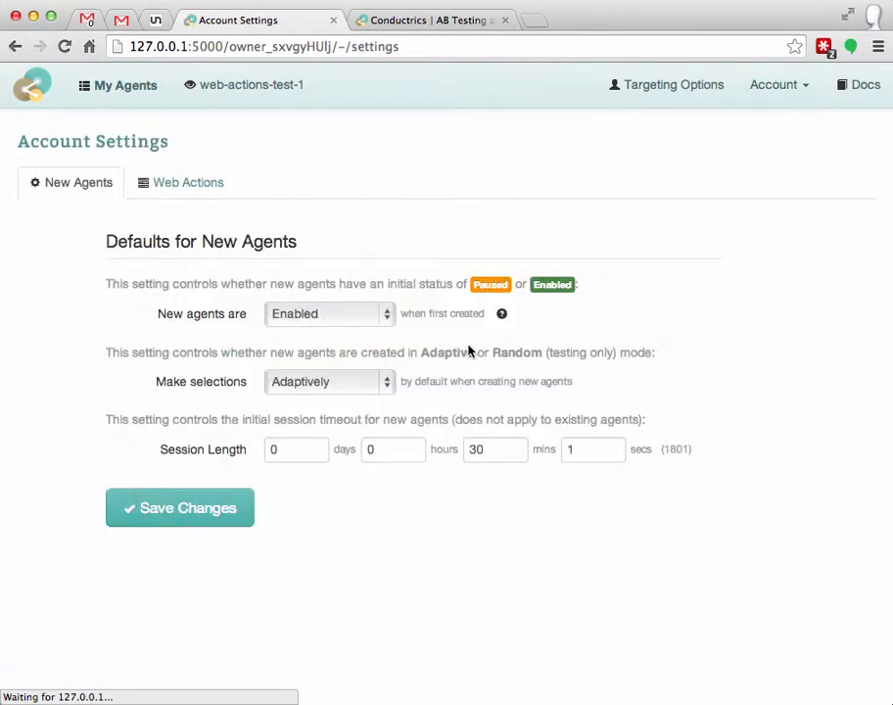
pyautogui.click(299, 313)
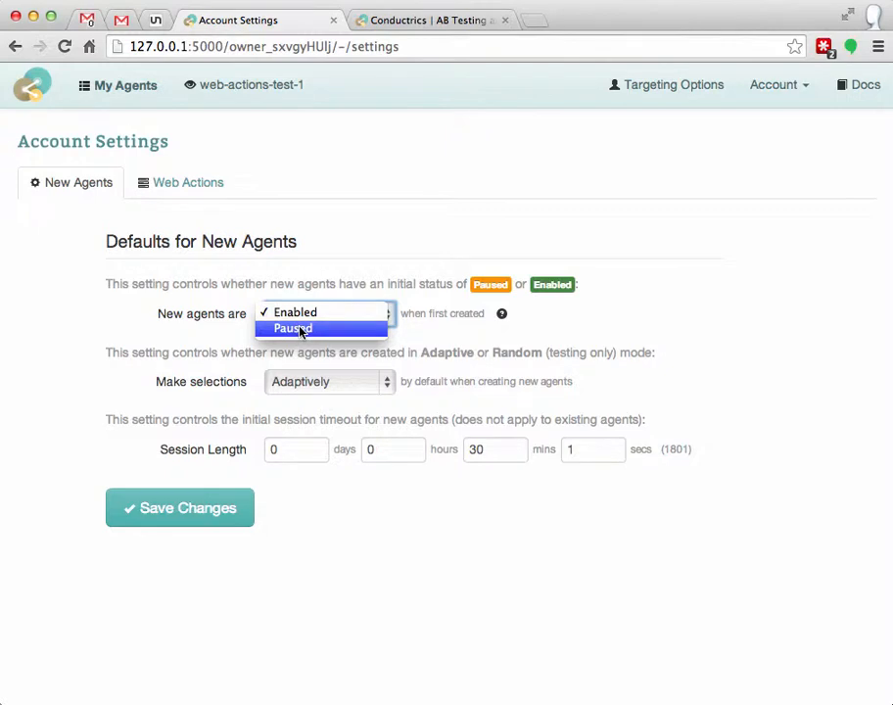
pyautogui.click(295, 482)
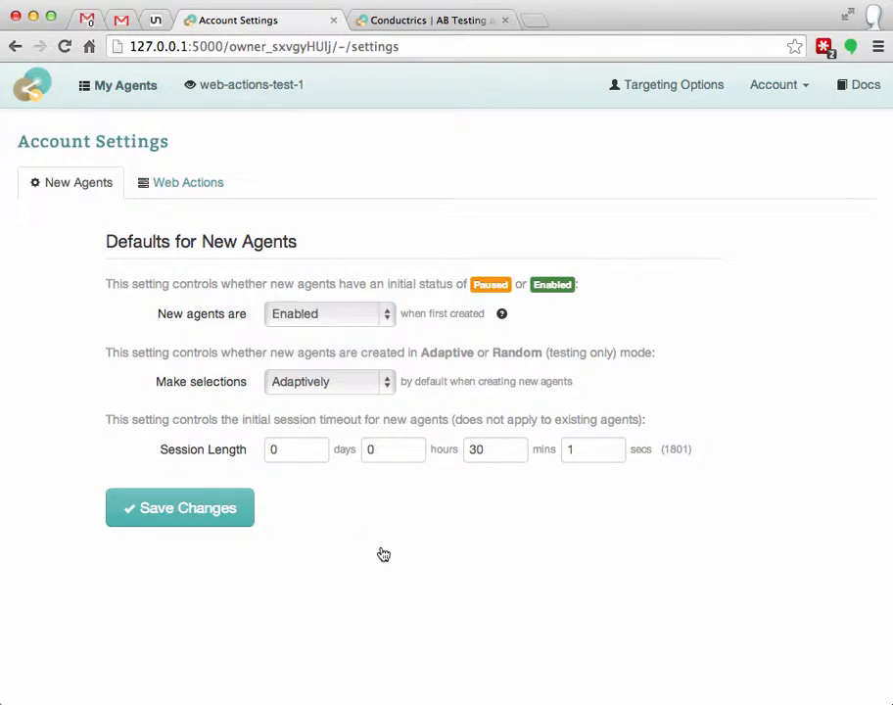
pyautogui.hscroll(-5, 384, 555)
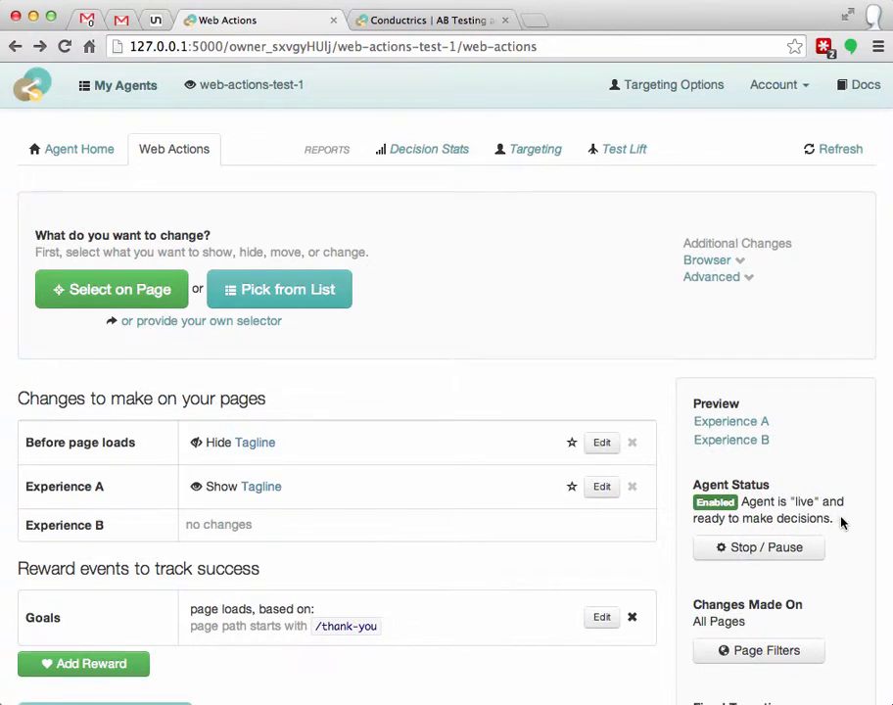
pyautogui.scroll(-5, 840, 524)
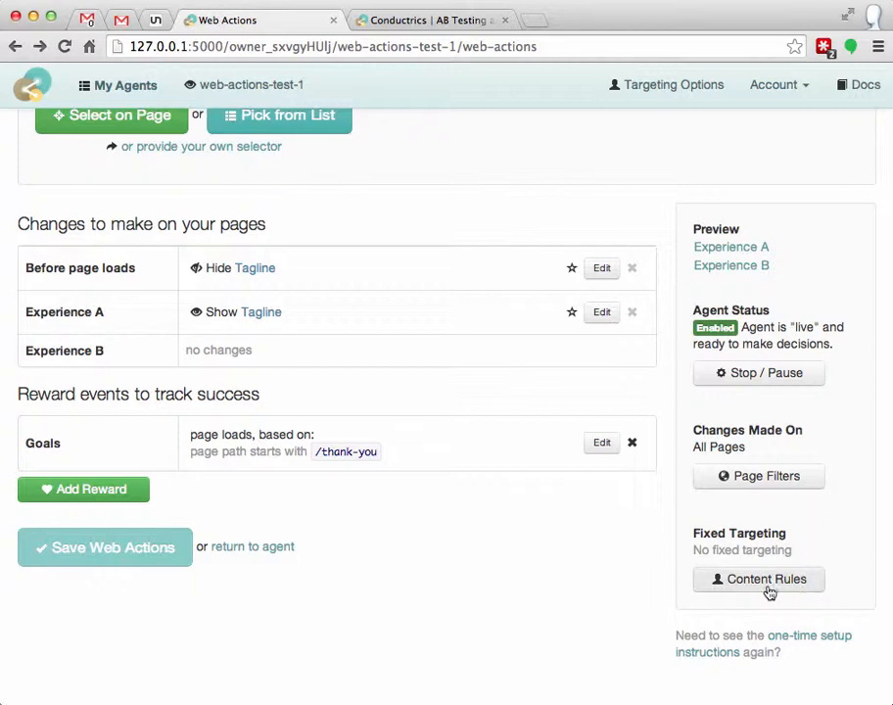
pyautogui.scroll(4, 852, 519)
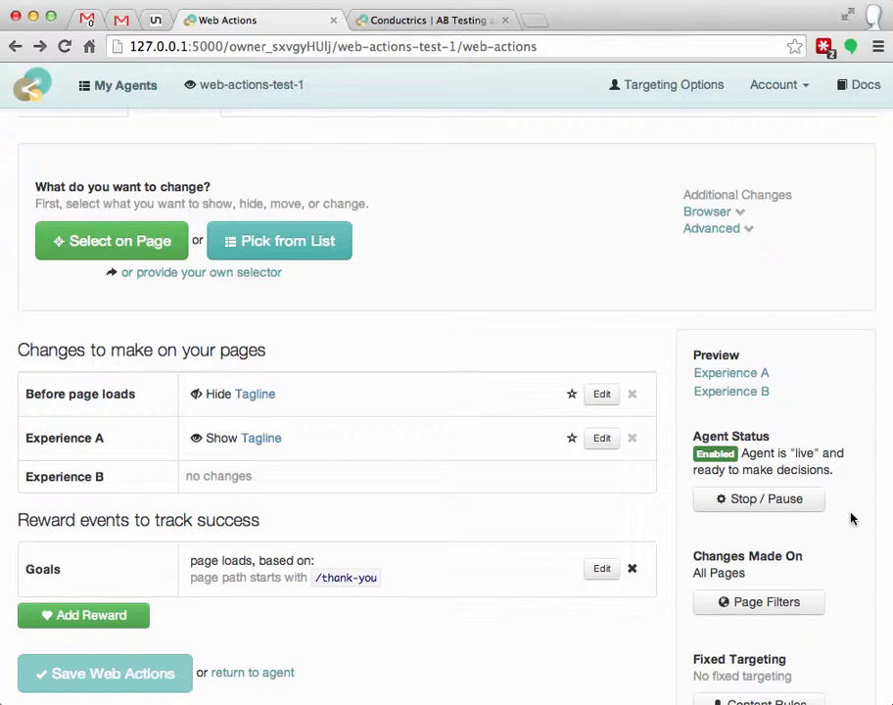
pyautogui.scroll(-2, 850, 519)
pyautogui.scroll(4, 851, 519)
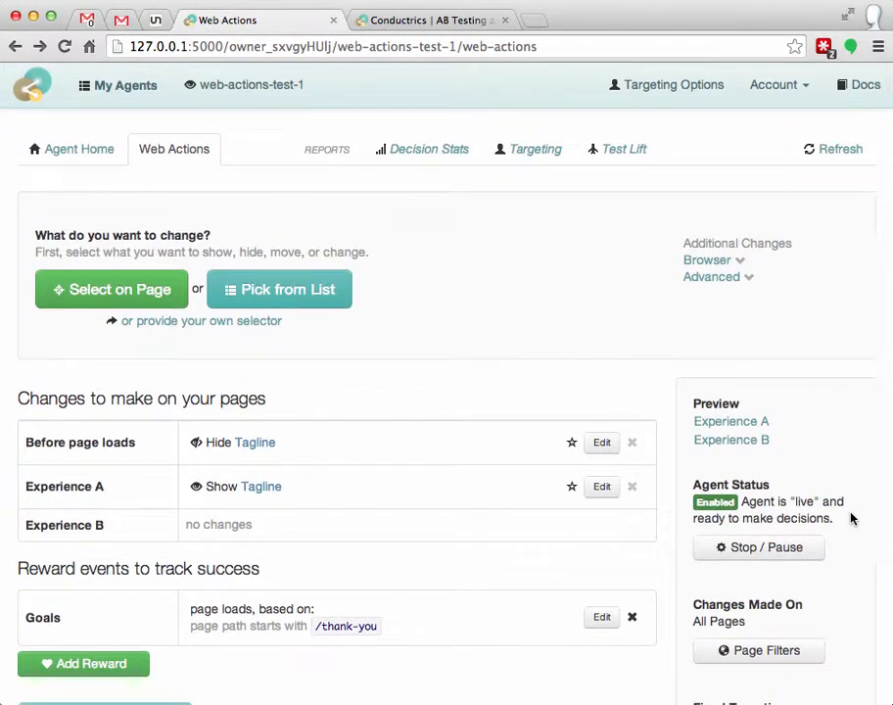
# Examine the auto targeting options, from Geography and Date and Time through Browser, Referring Page, Other Local Info and USA Census.
pyautogui.click(685, 90)
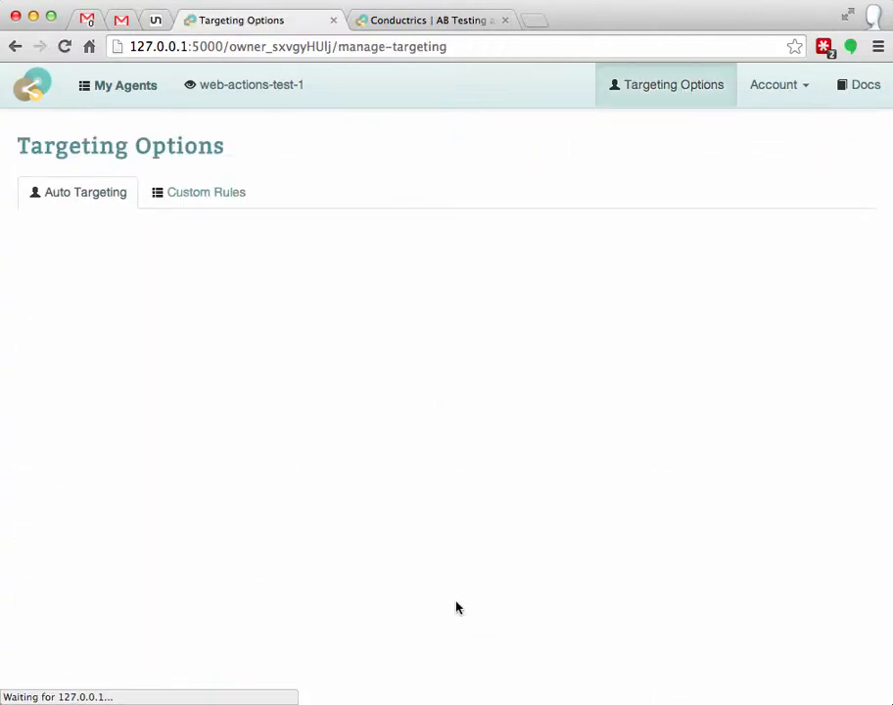
pyautogui.scroll(-5, 750, 395)
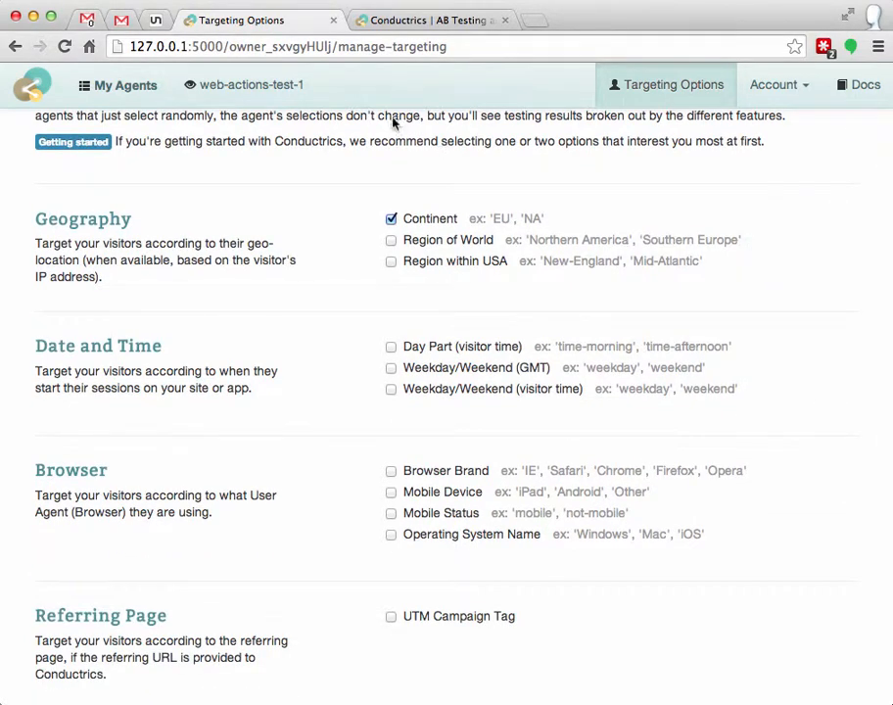
pyautogui.moveTo(445, 244)
pyautogui.moveTo(432, 272)
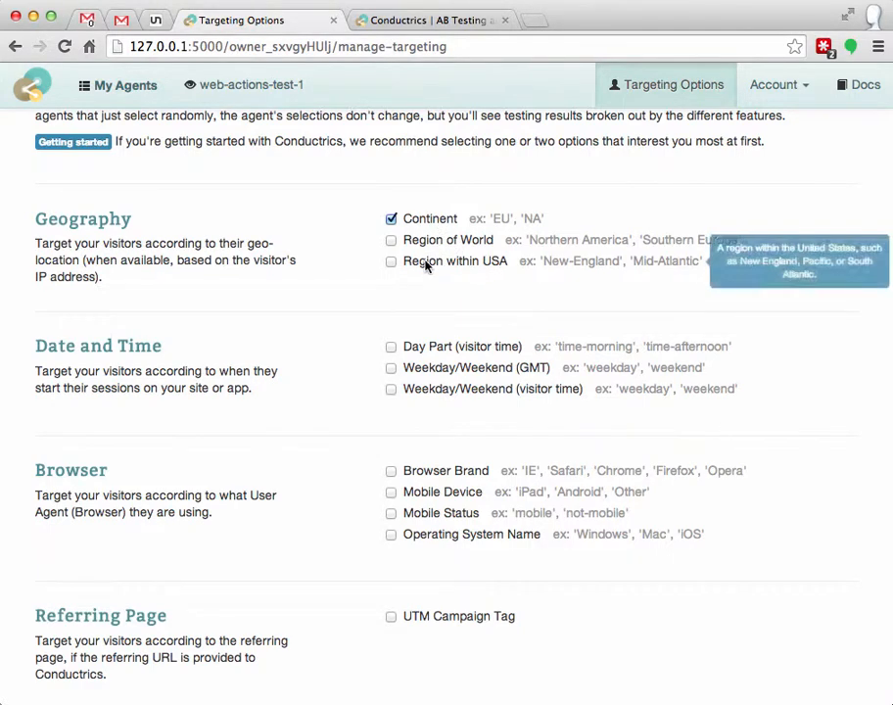
pyautogui.scroll(-3, 754, 470)
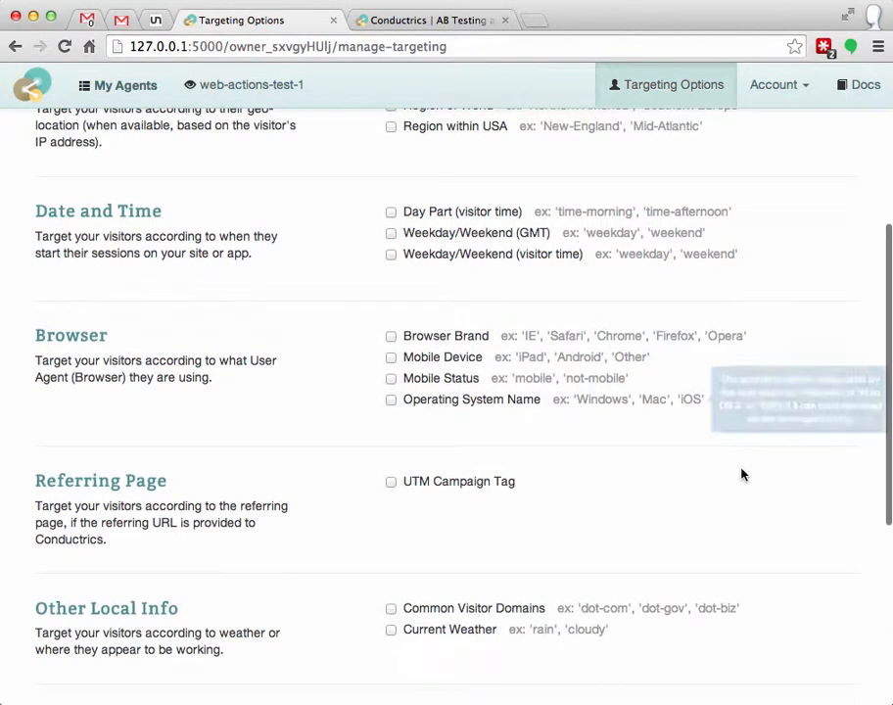
pyautogui.moveTo(415, 215)
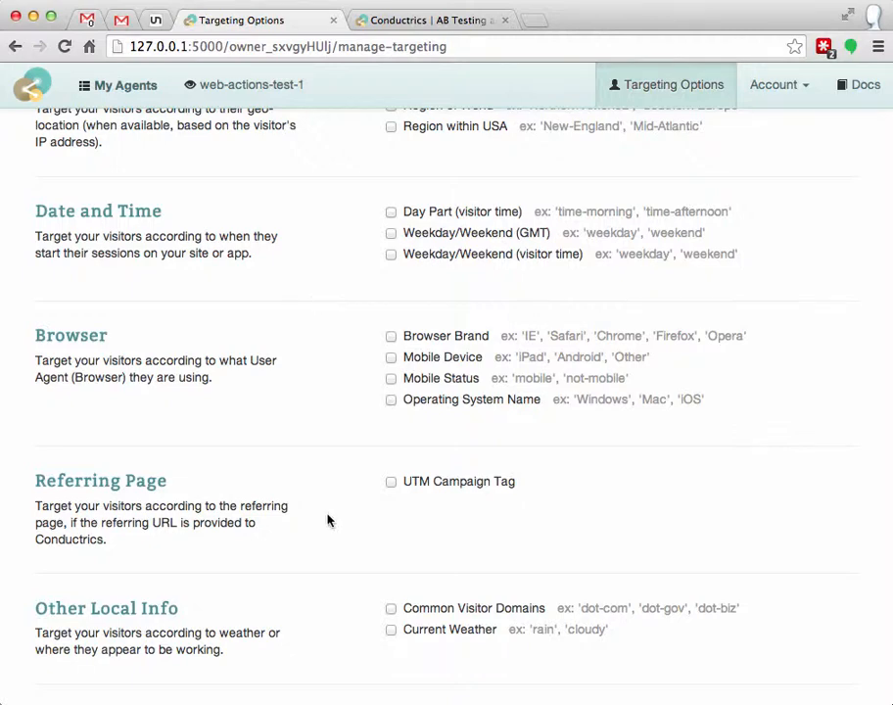
pyautogui.scroll(-3, 329, 520)
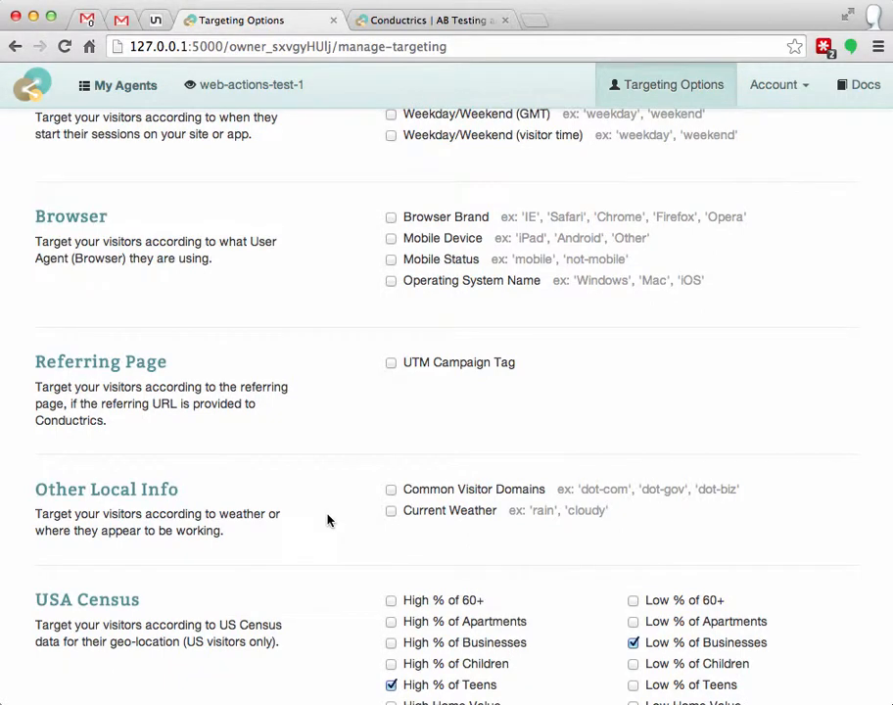
pyautogui.scroll(-4, 329, 520)
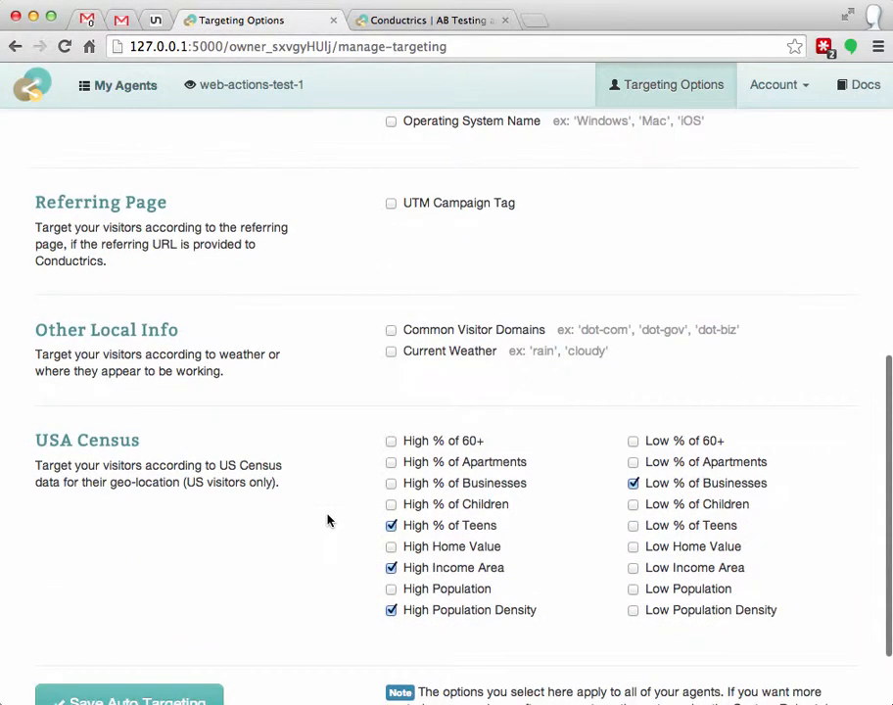
# Look over the auto targeting options from USA Census up to Geography once more and return to the agent's web actions.
pyautogui.scroll(1, 329, 520)
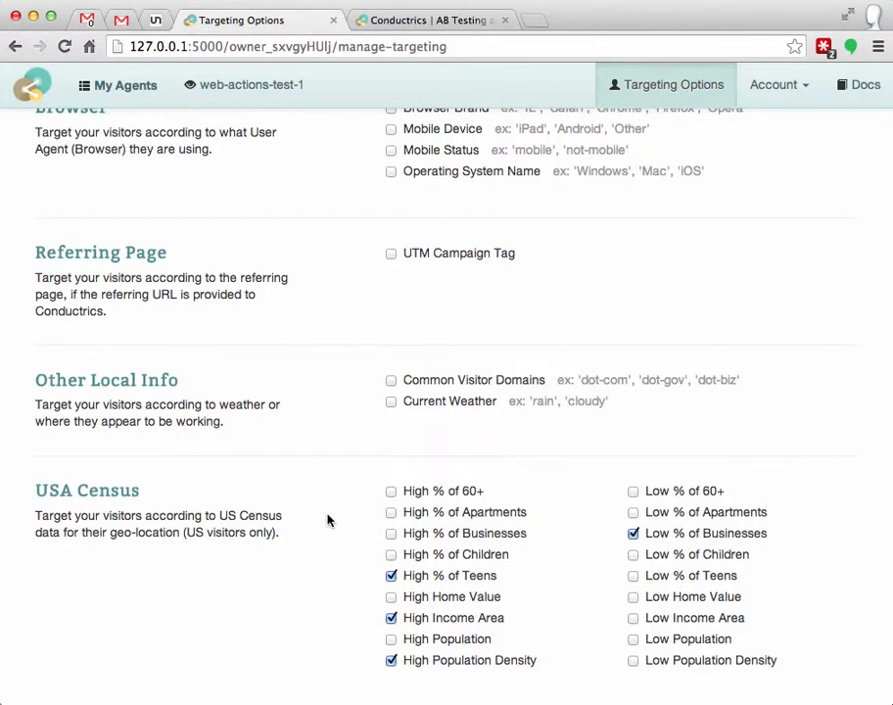
pyautogui.scroll(-3, 329, 519)
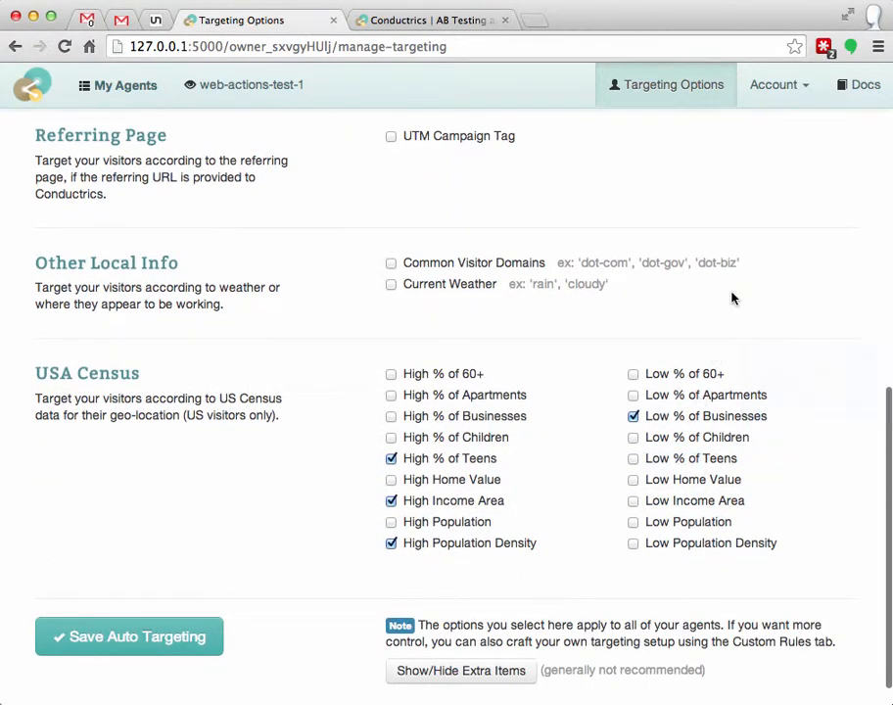
pyautogui.scroll(11, 732, 298)
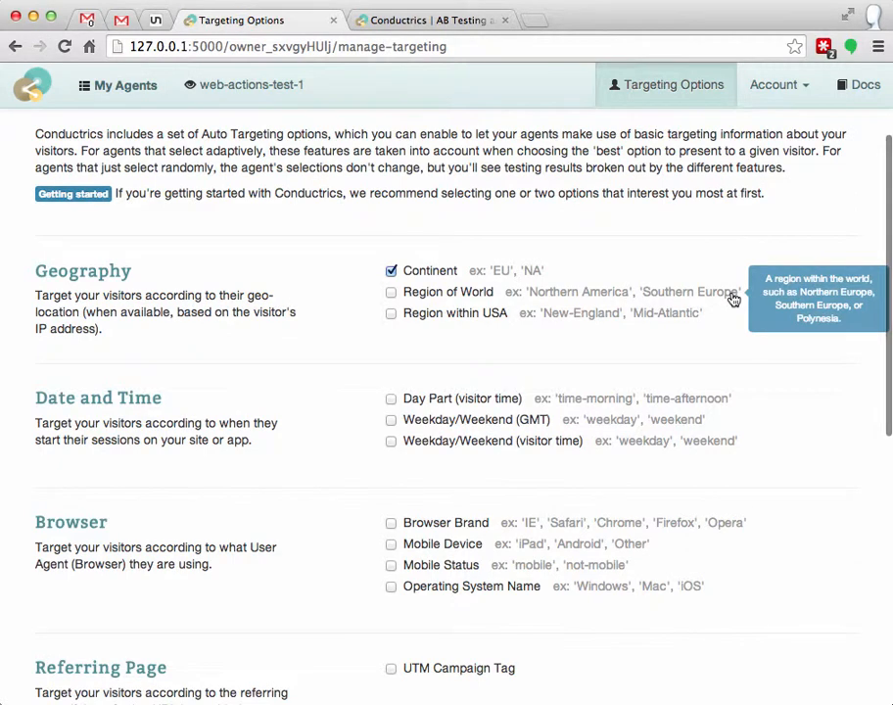
pyautogui.scroll(3, 768, 433)
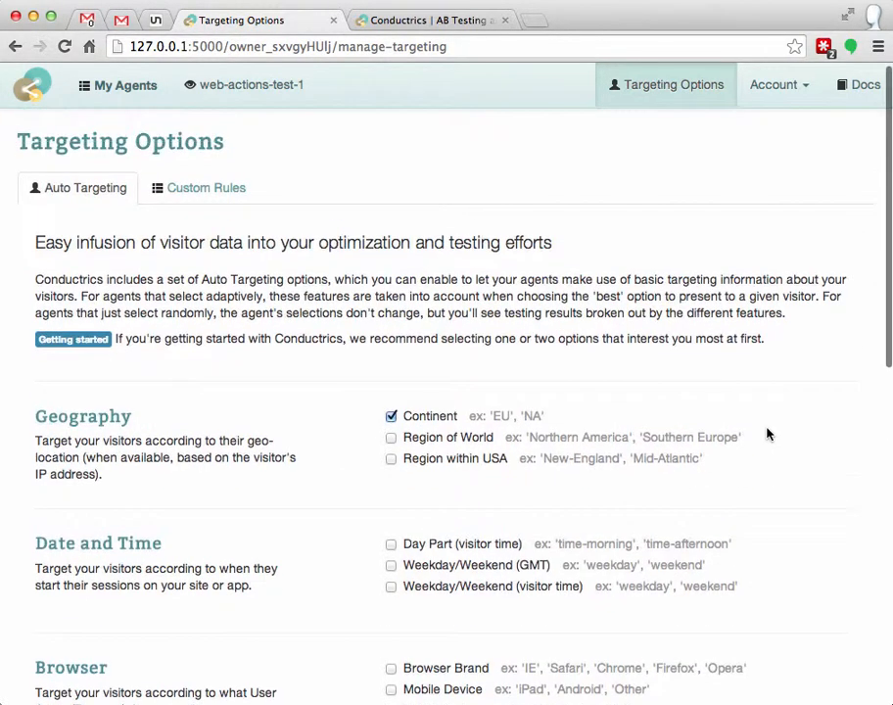
pyautogui.scroll(-1, 767, 433)
pyautogui.hscroll(-5, 768, 433)
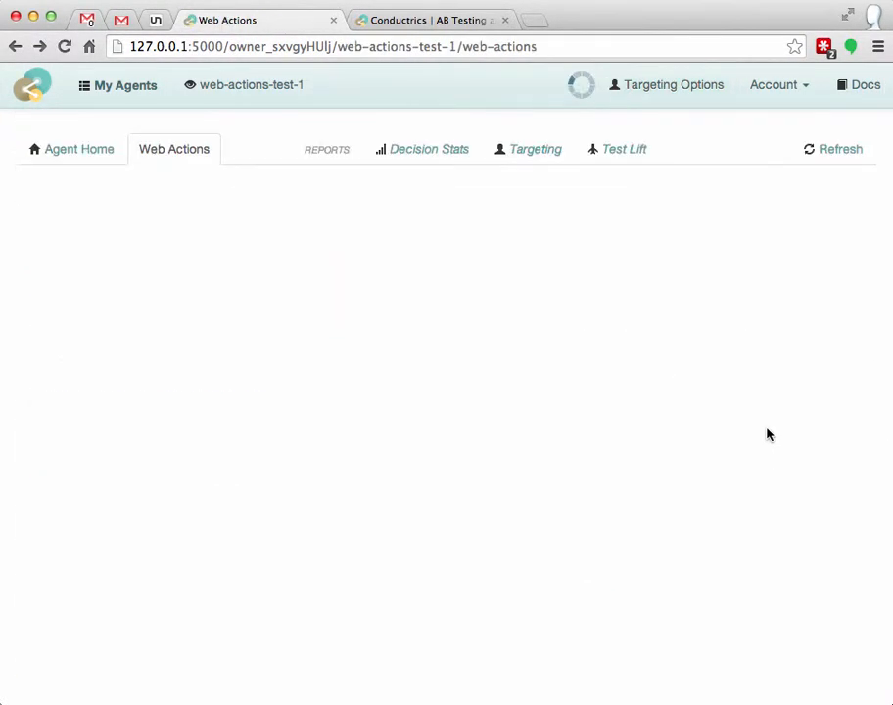
# Try a fixed content rule that gives OC (Oceania) visitors Experience A.
pyautogui.scroll(-2, 857, 595)
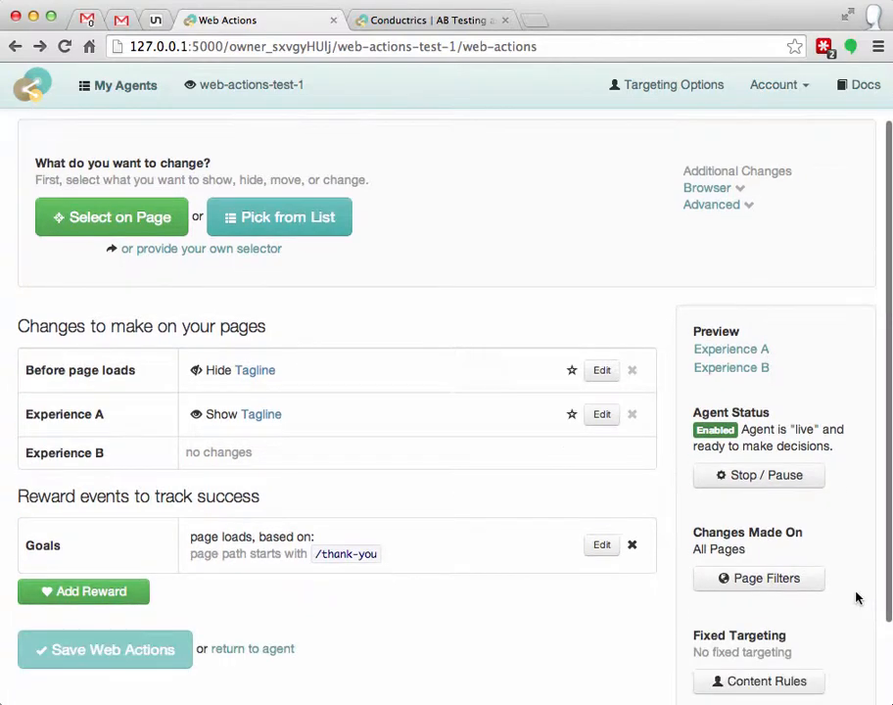
pyautogui.scroll(-1, 858, 597)
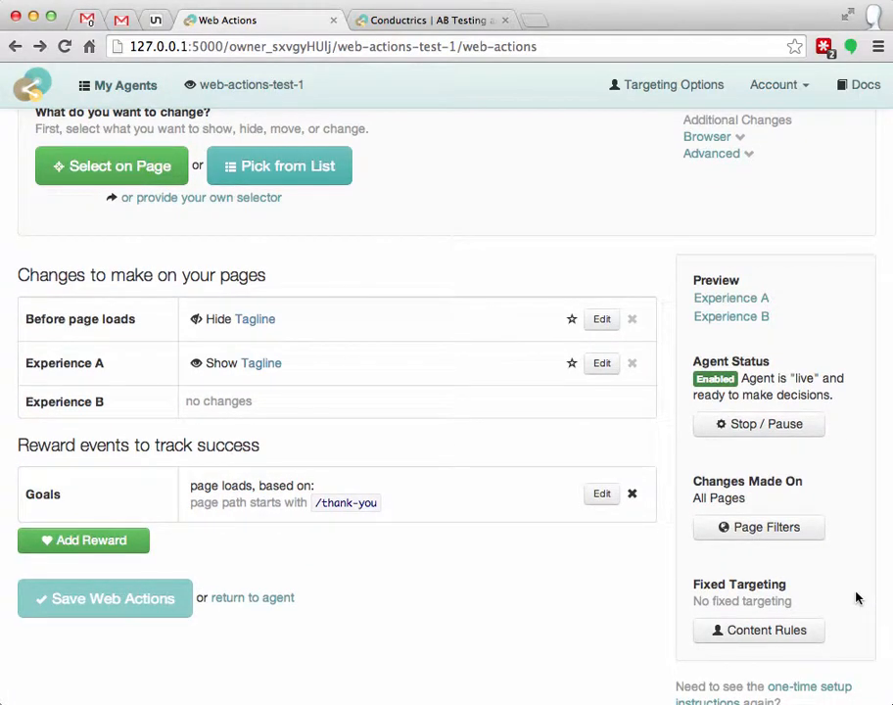
pyautogui.click(769, 633)
pyautogui.click(275, 346)
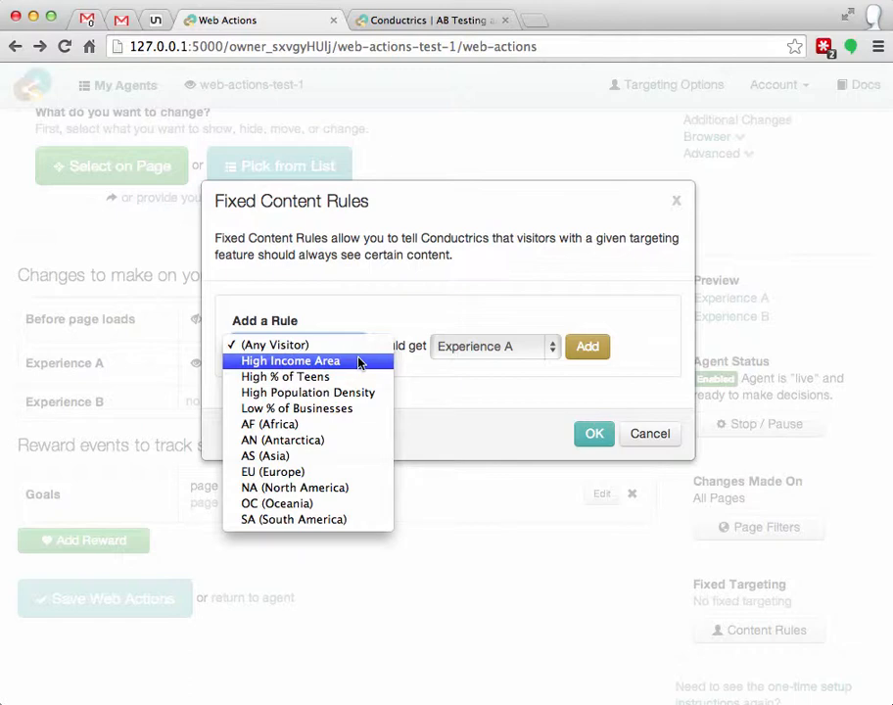
pyautogui.click(360, 503)
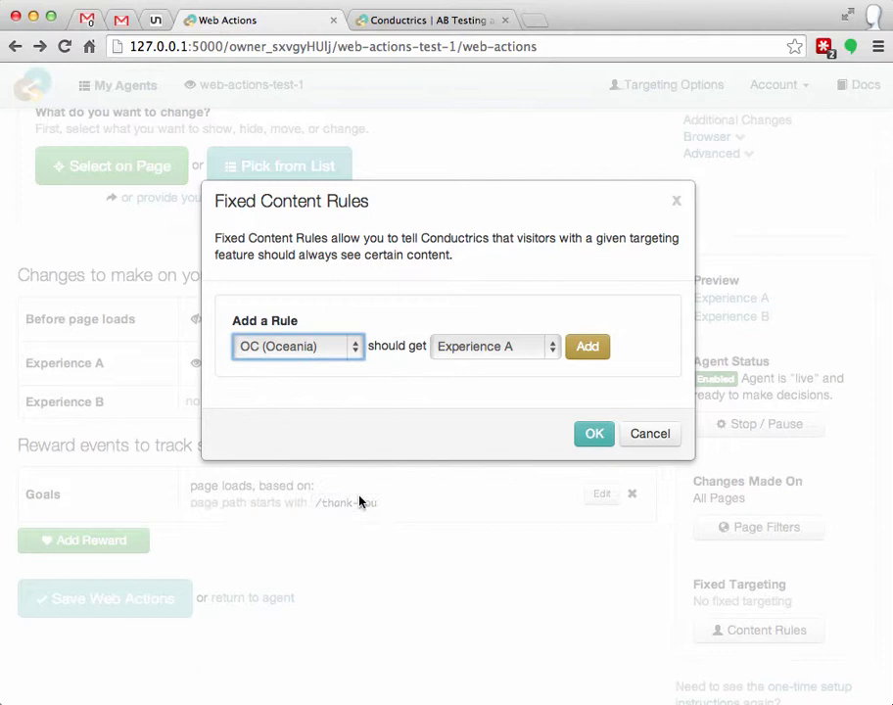
pyautogui.click(362, 400)
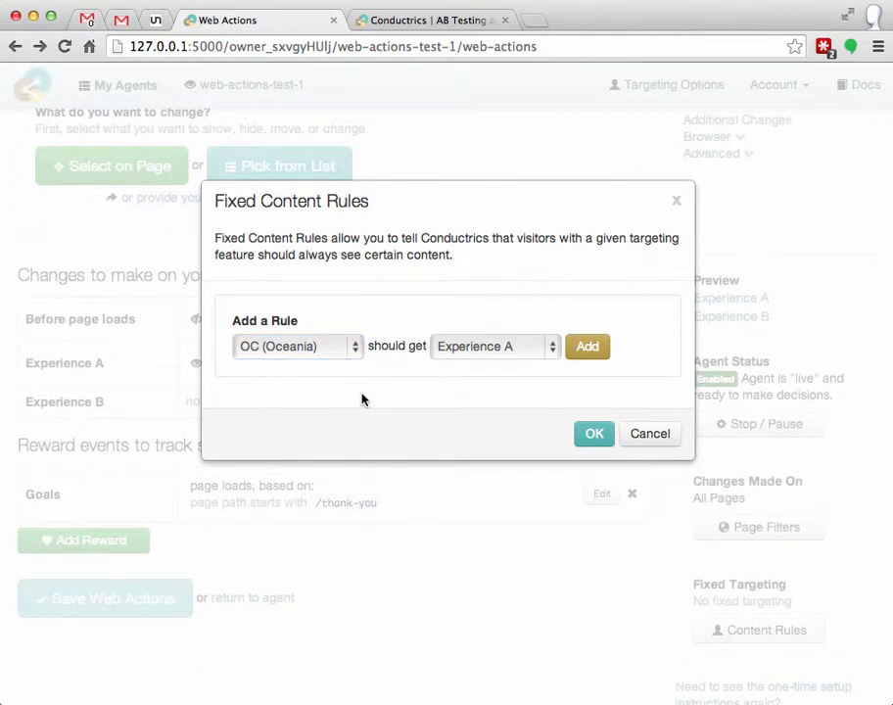
pyautogui.click(494, 349)
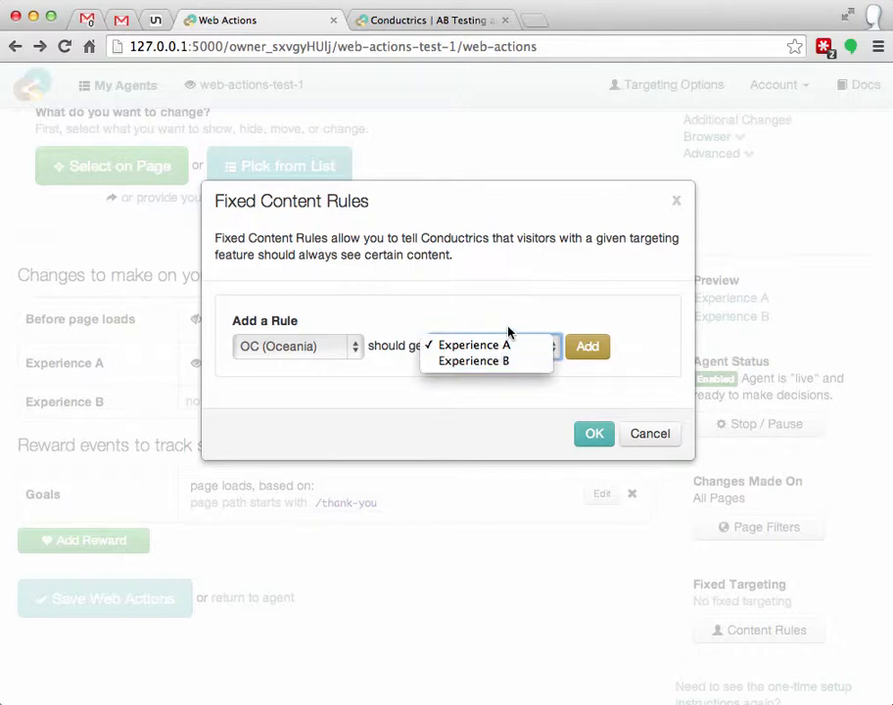
pyautogui.click(520, 278)
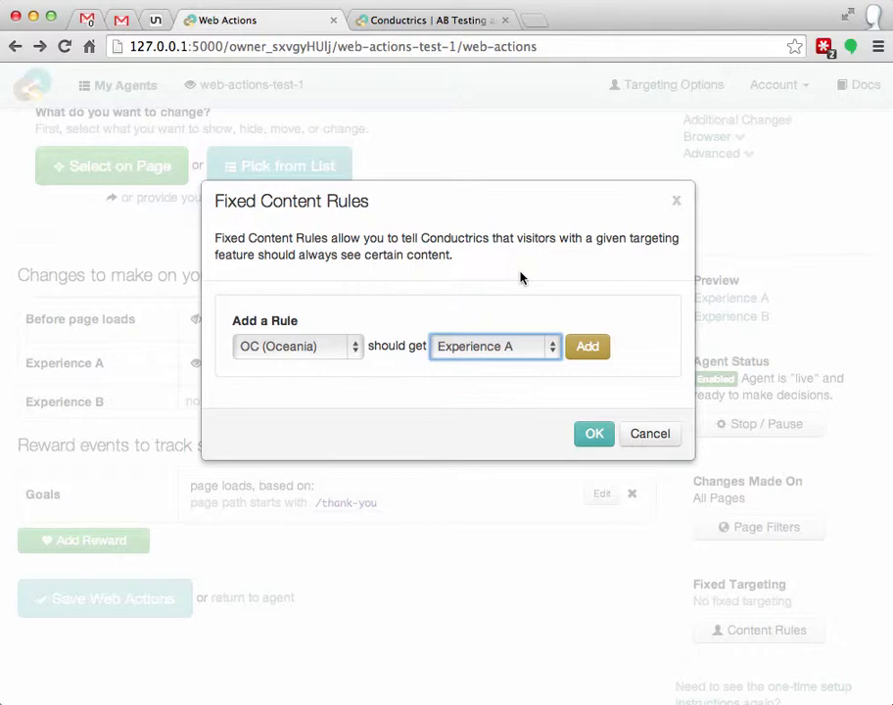
pyautogui.click(329, 345)
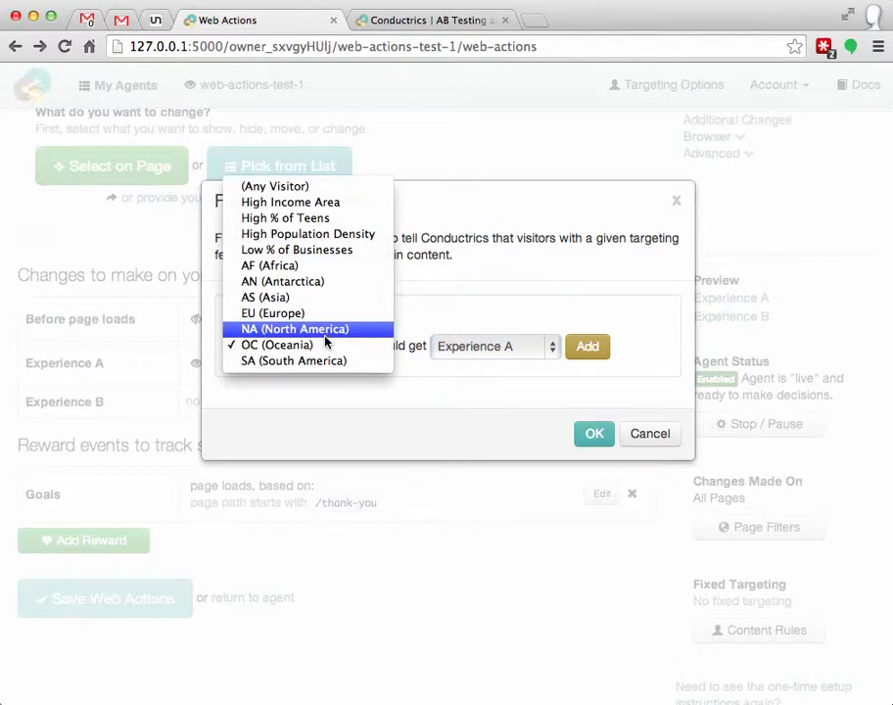
pyautogui.click(526, 310)
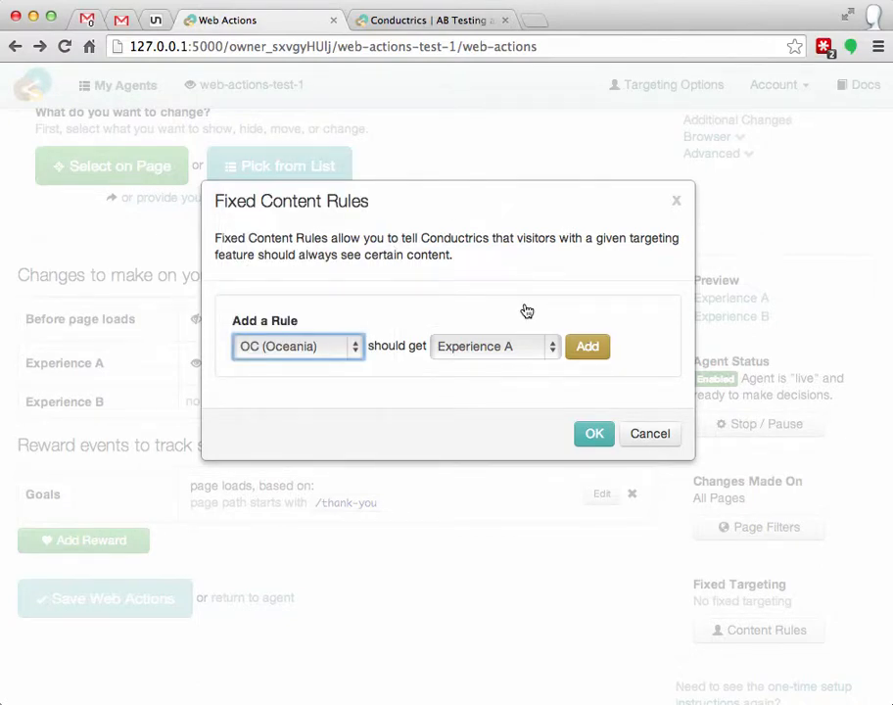
pyautogui.click(650, 434)
# Try a page filter condition that limits the agent's changes to pages whose page path starts with /members.
pyautogui.scroll(-1, 842, 522)
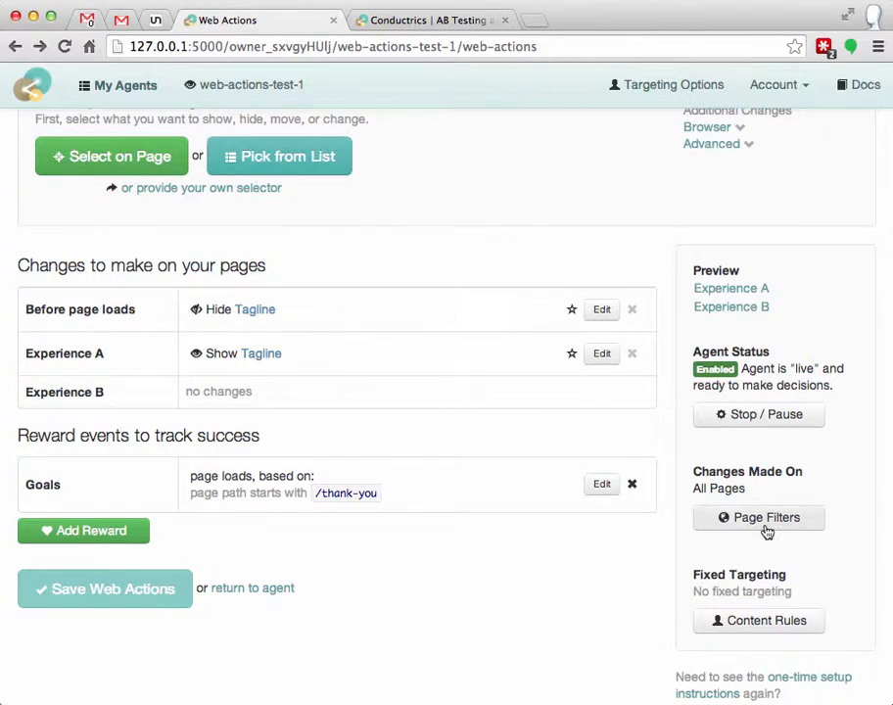
pyautogui.scroll(3, 767, 532)
pyautogui.scroll(-2, 768, 531)
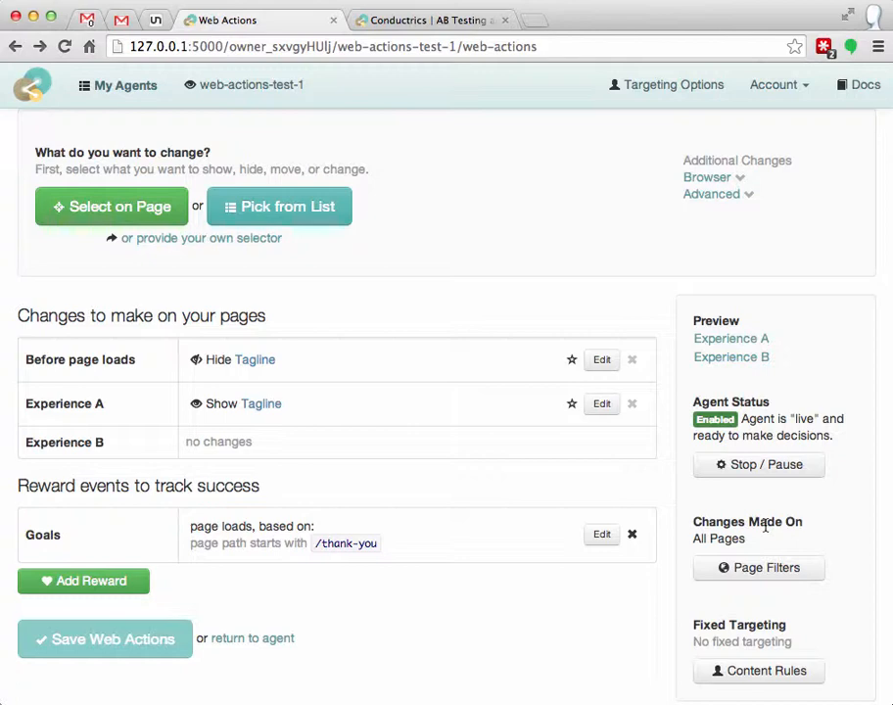
pyautogui.scroll(2, 766, 527)
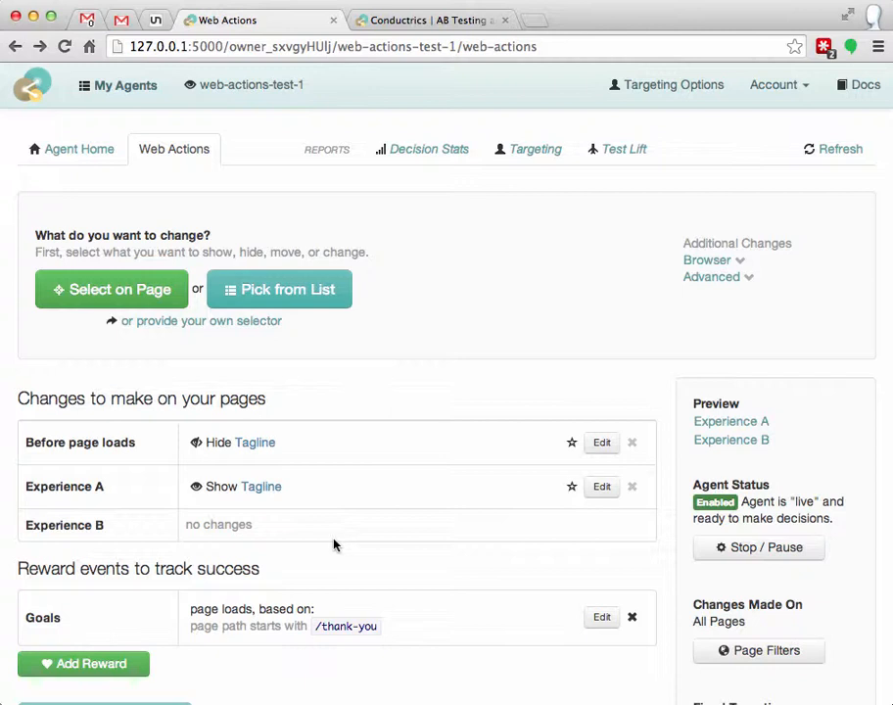
pyautogui.click(721, 654)
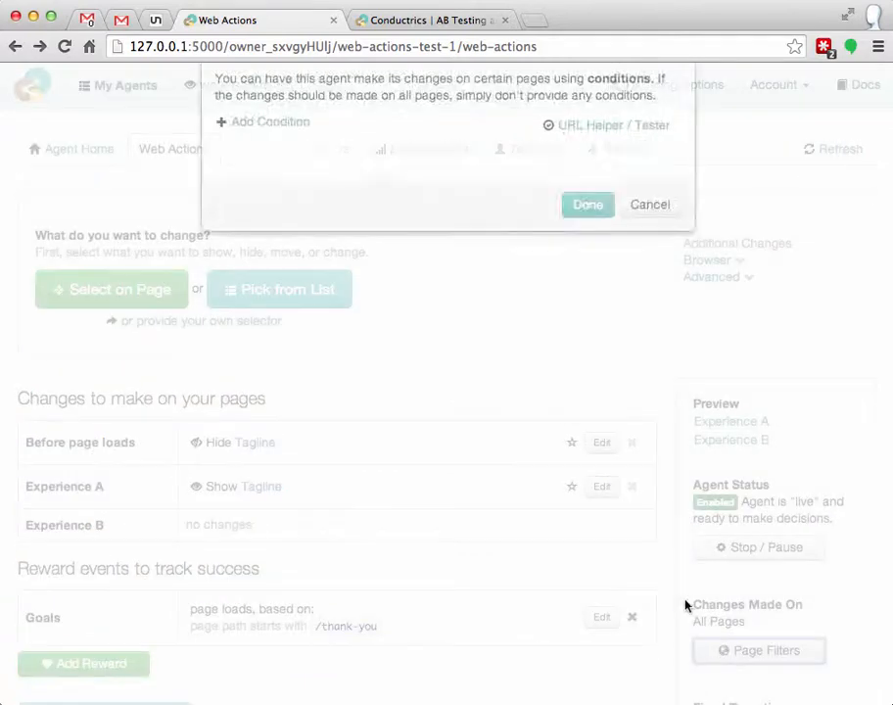
pyautogui.click(282, 324)
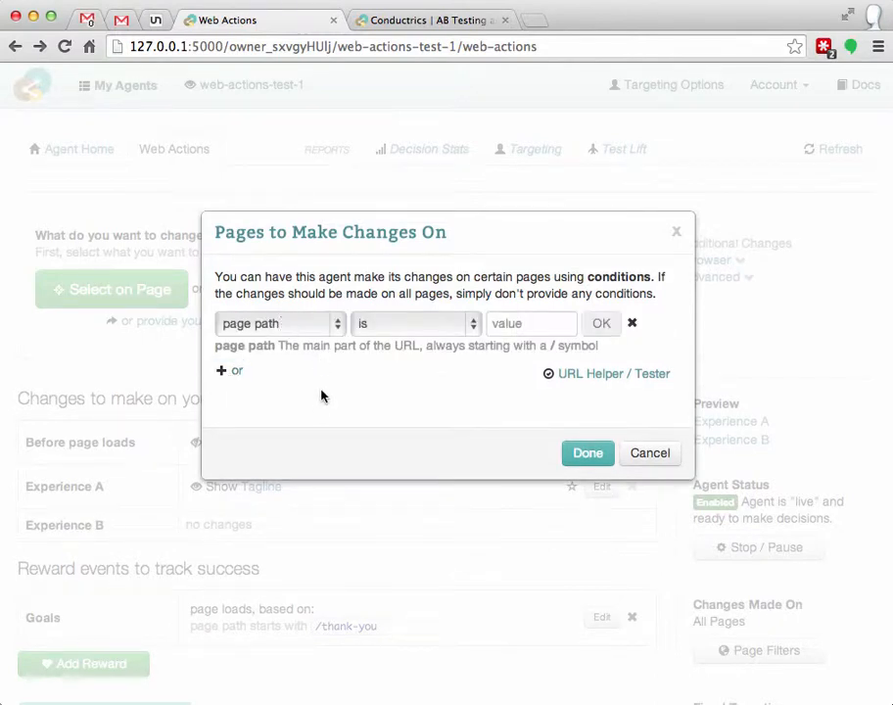
pyautogui.click(535, 328)
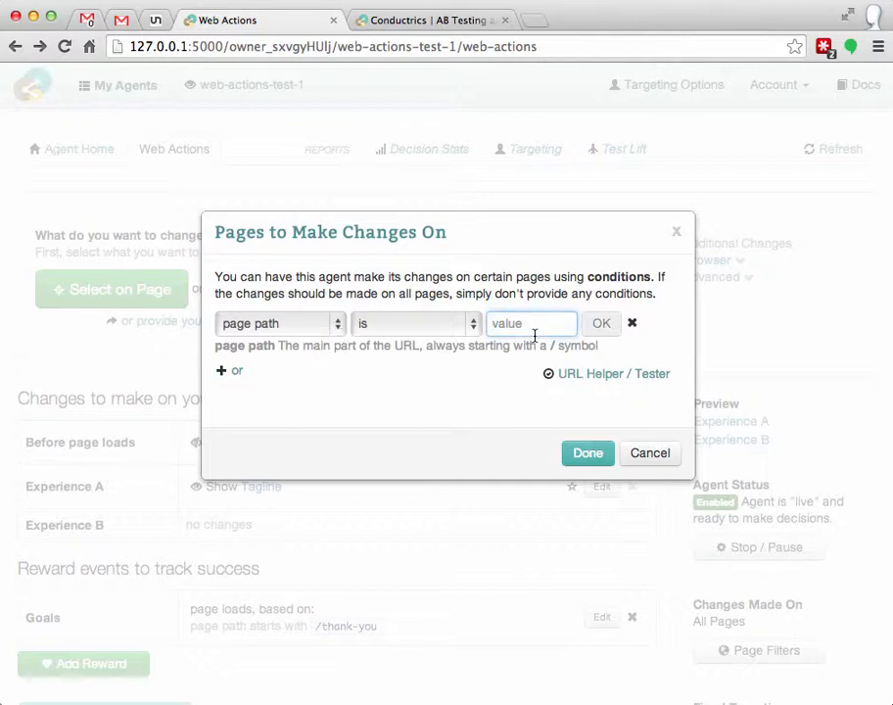
pyautogui.write('/members')
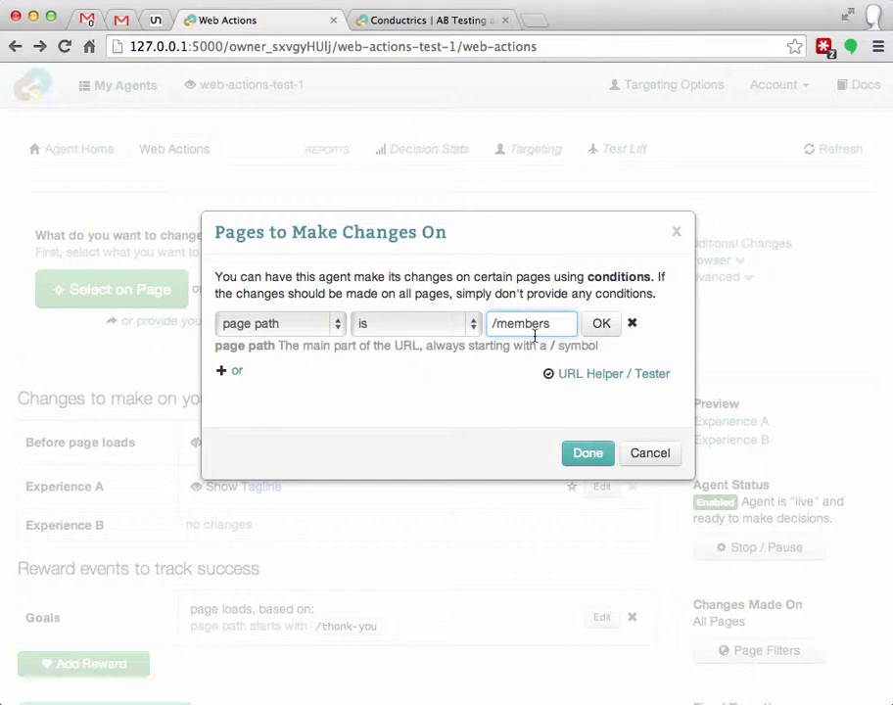
pyautogui.click(416, 323)
pyautogui.click(411, 354)
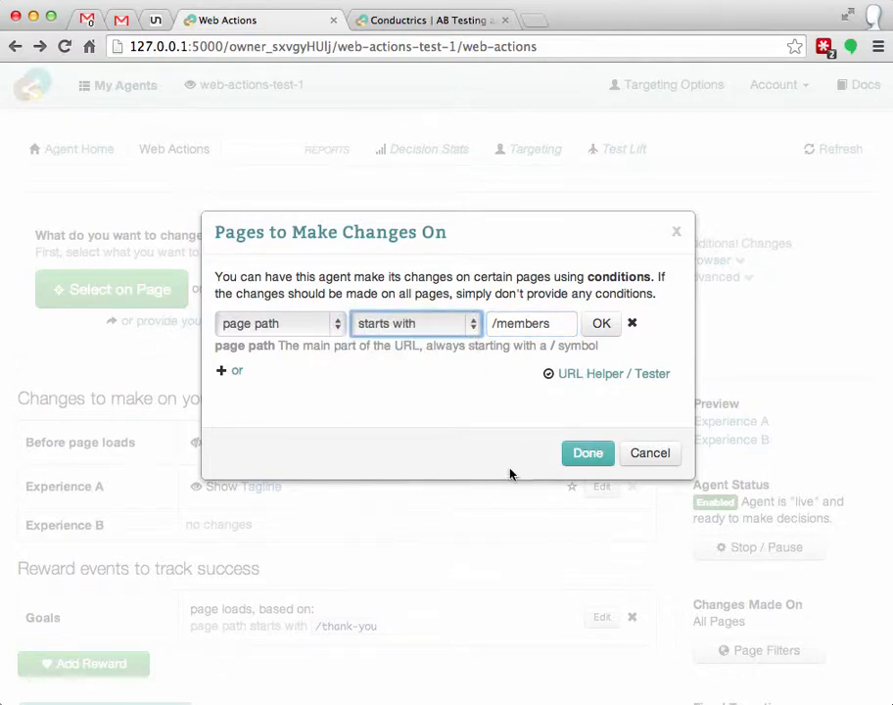
# Try the page filter condition as a url param named campaign that is spring.
pyautogui.click(309, 327)
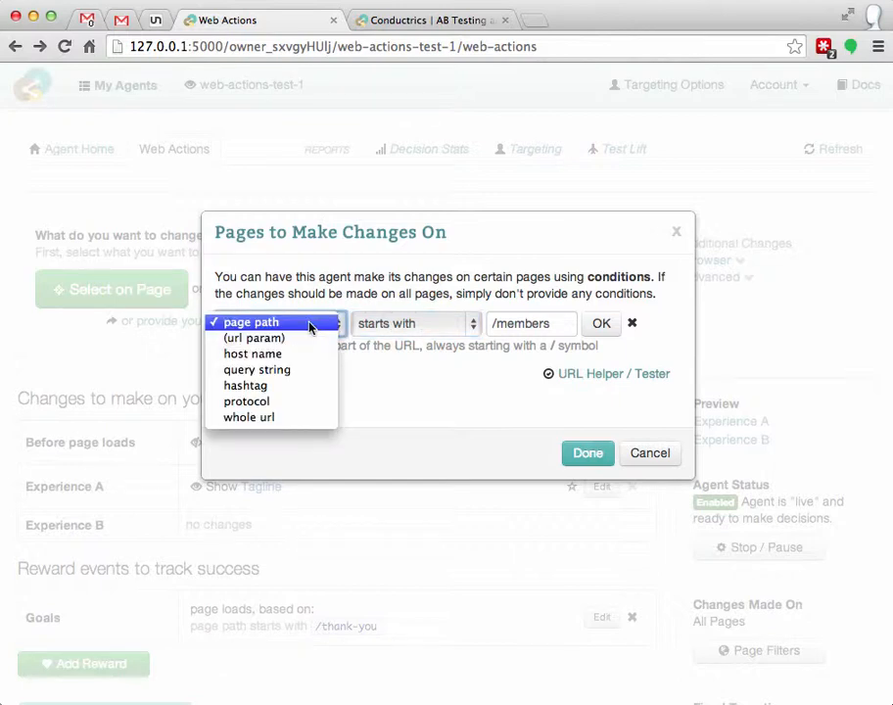
pyautogui.click(296, 339)
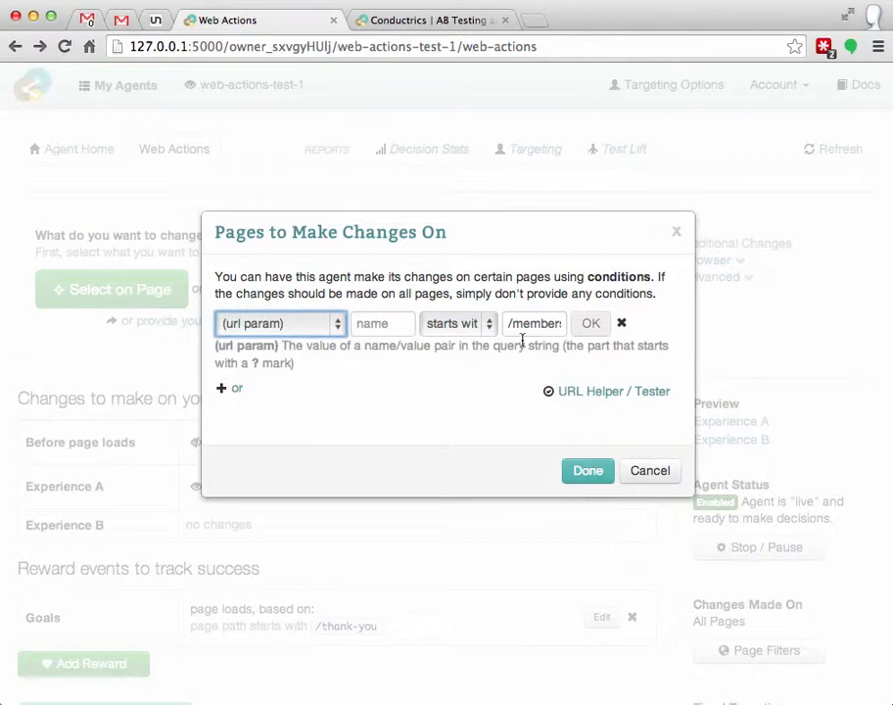
pyautogui.click(370, 323)
pyautogui.write('capa')
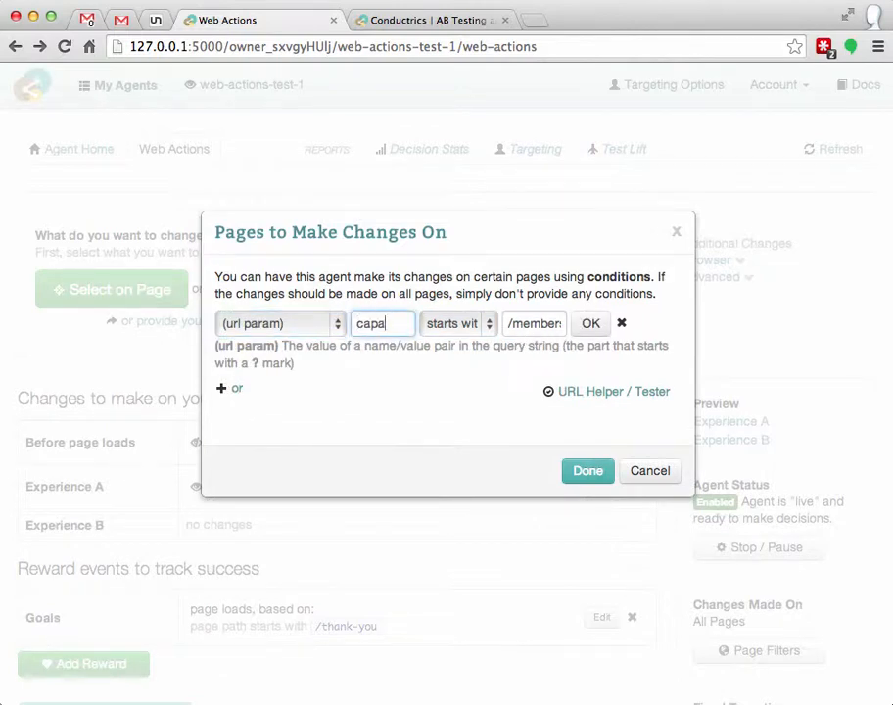
pyautogui.press('BackSpace')
pyautogui.press('BackSpace')
pyautogui.write('mpaign')
pyautogui.press('Tab')
pyautogui.press('Tab')
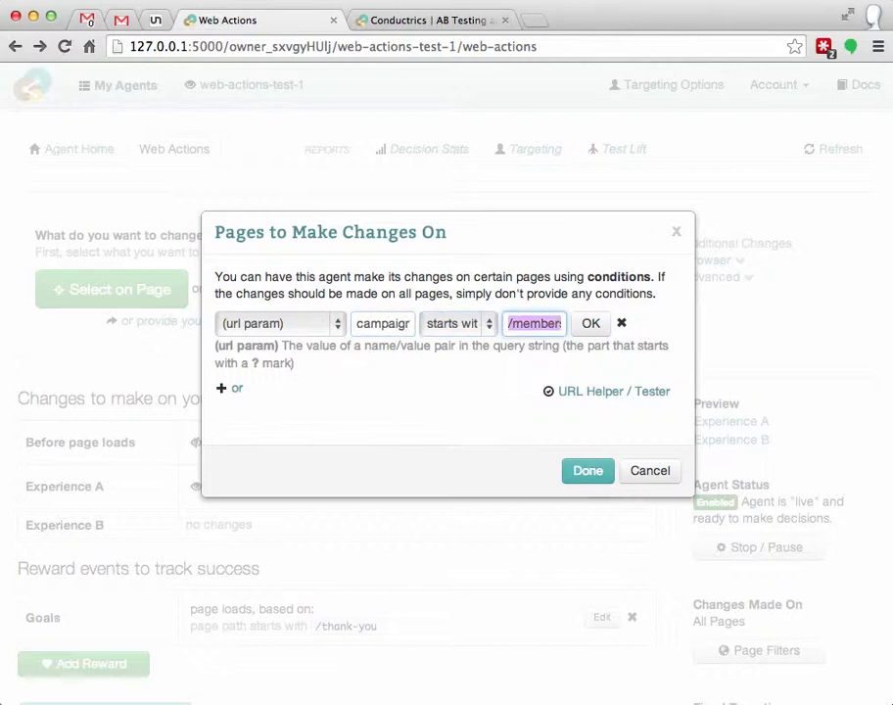
pyautogui.press('BackSpace')
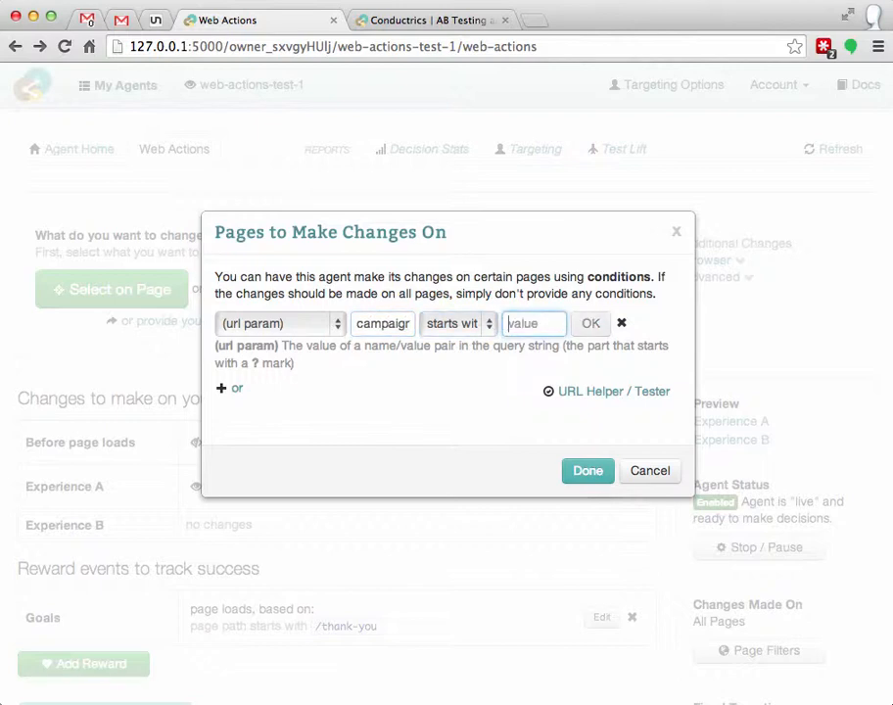
pyautogui.click(432, 321)
pyautogui.click(433, 292)
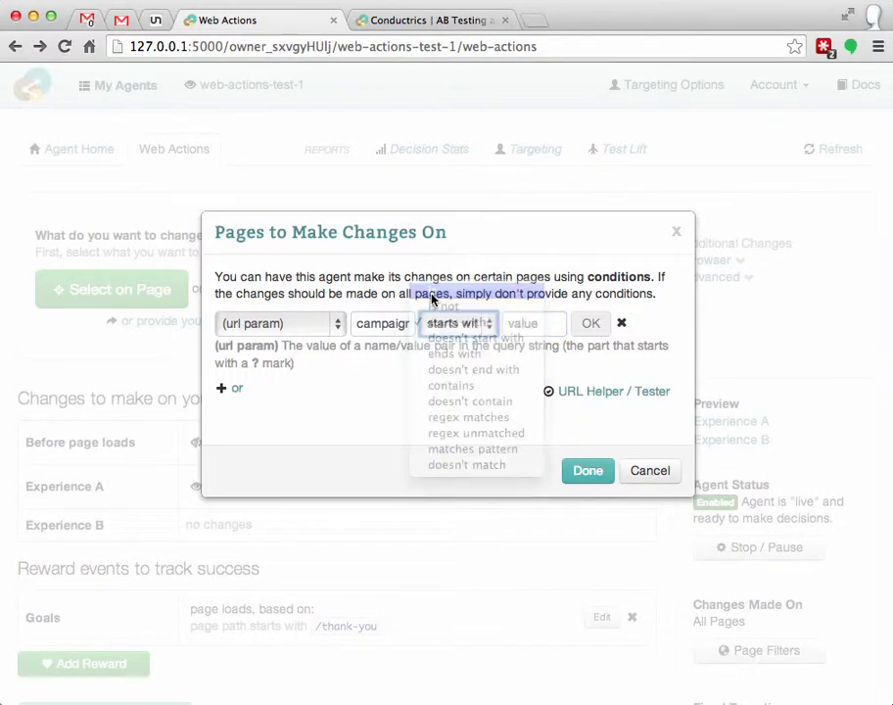
pyautogui.click(532, 330)
pyautogui.write('spgin')
pyautogui.press('BackSpace')
pyautogui.press('BackSpace')
pyautogui.press('BackSpace')
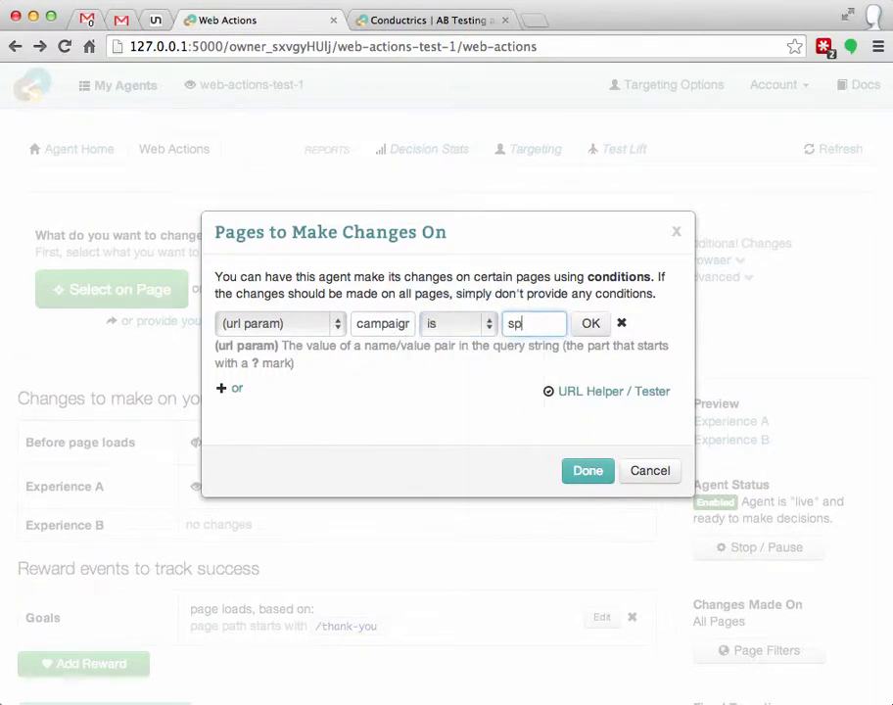
pyautogui.write('ring')
pyautogui.click(650, 471)
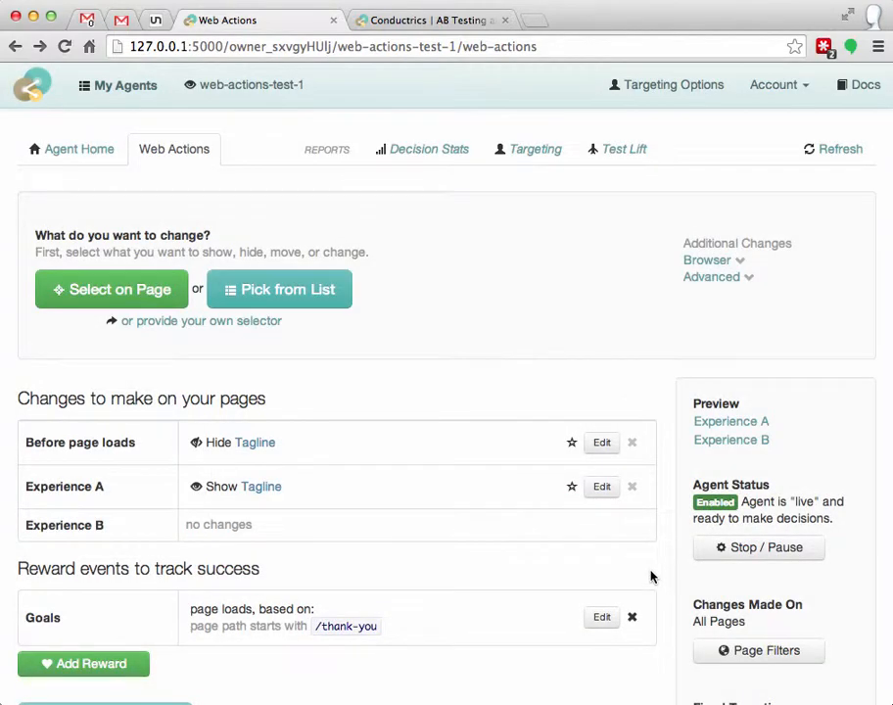
pyautogui.scroll(-3, 650, 577)
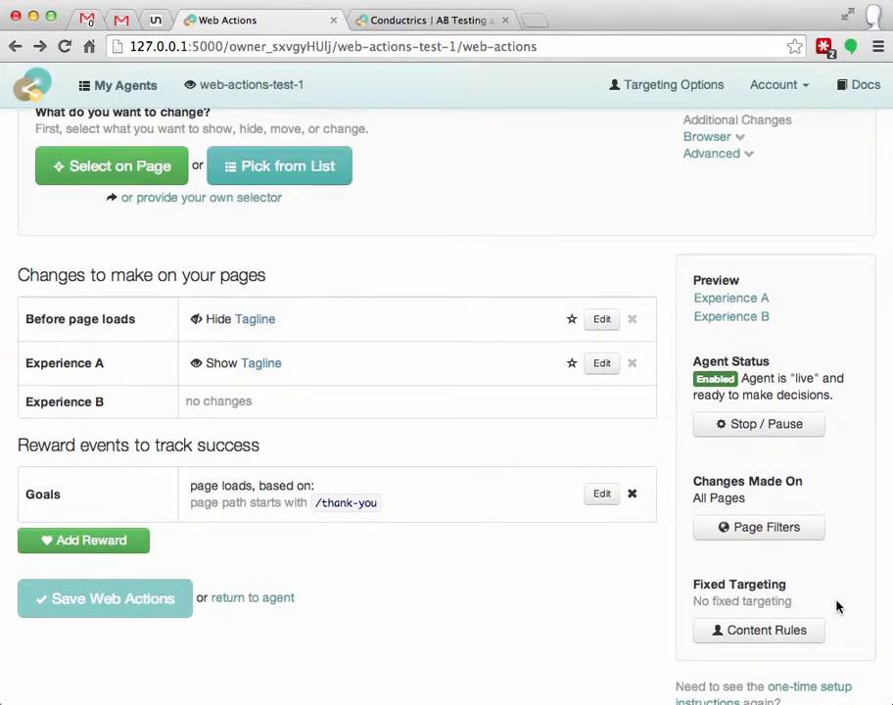
pyautogui.scroll(3, 844, 250)
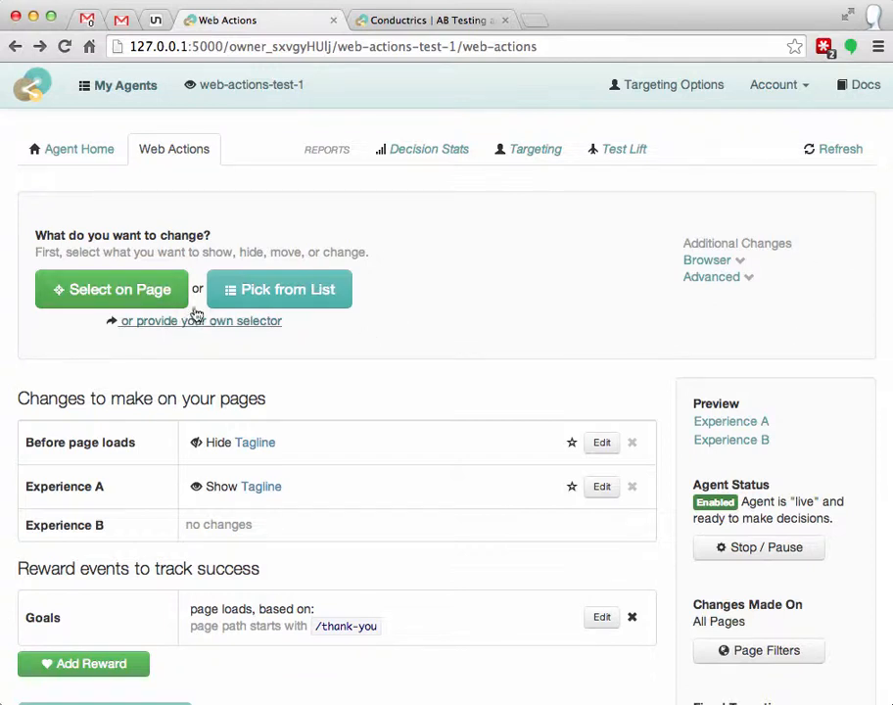
pyautogui.click(116, 289)
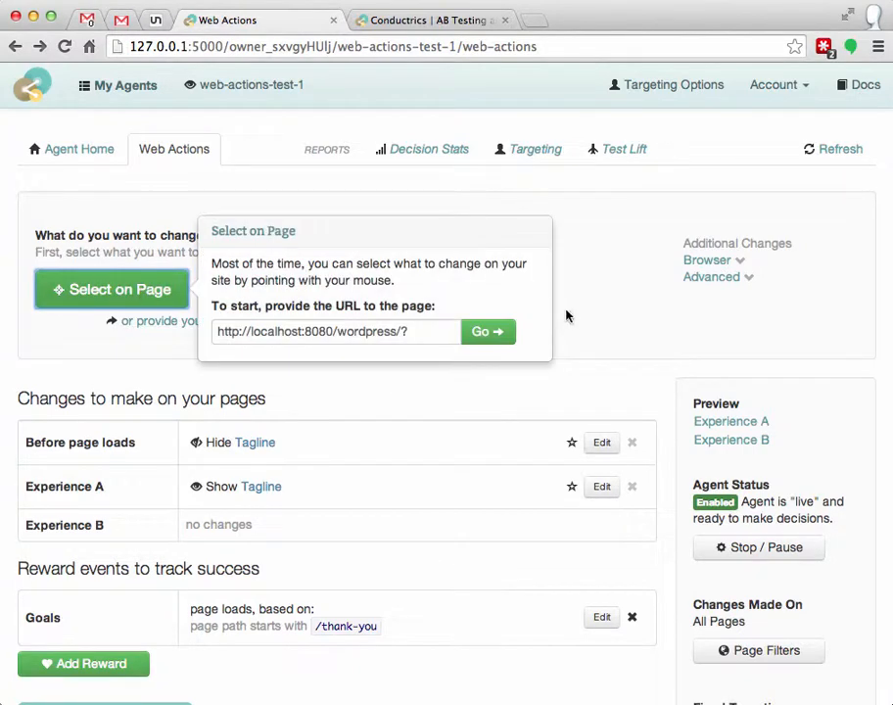
pyautogui.click(488, 332)
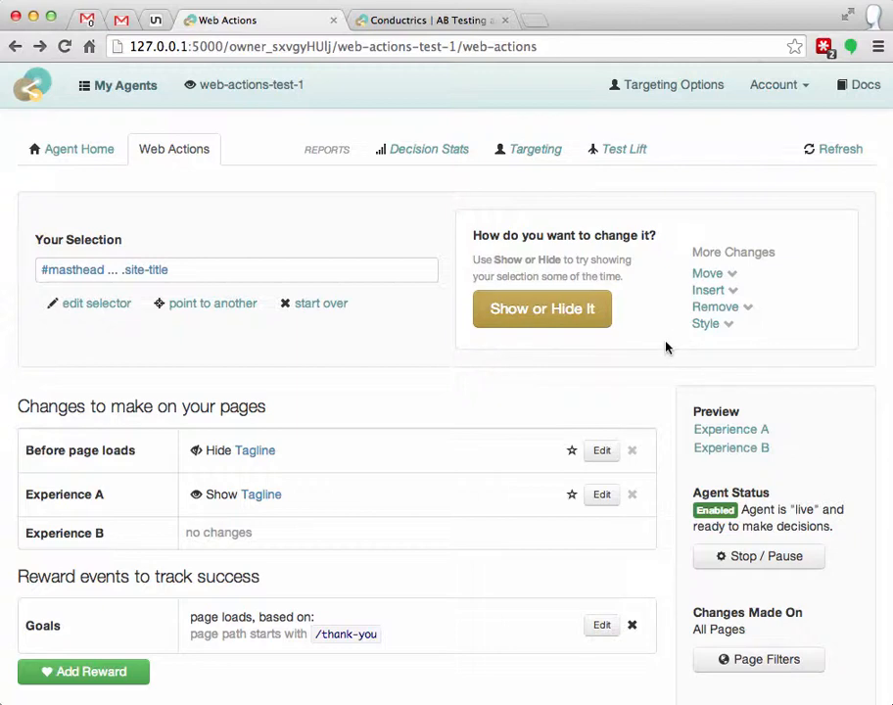
pyautogui.click(715, 278)
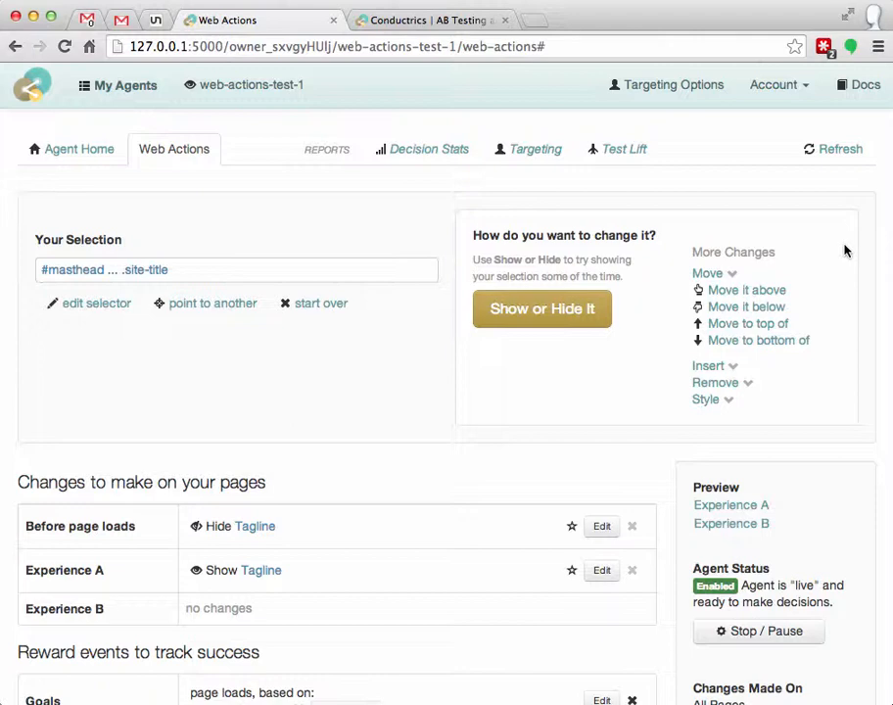
# Examine the Insert, Remove and Style change options available for the selected site title.
pyautogui.click(715, 276)
pyautogui.click(707, 291)
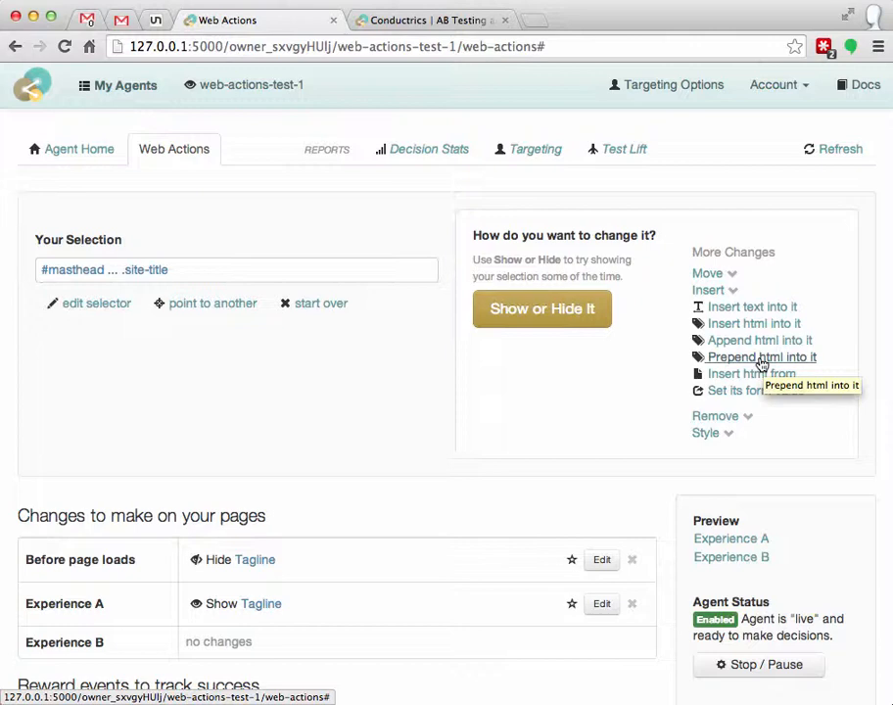
pyautogui.click(713, 291)
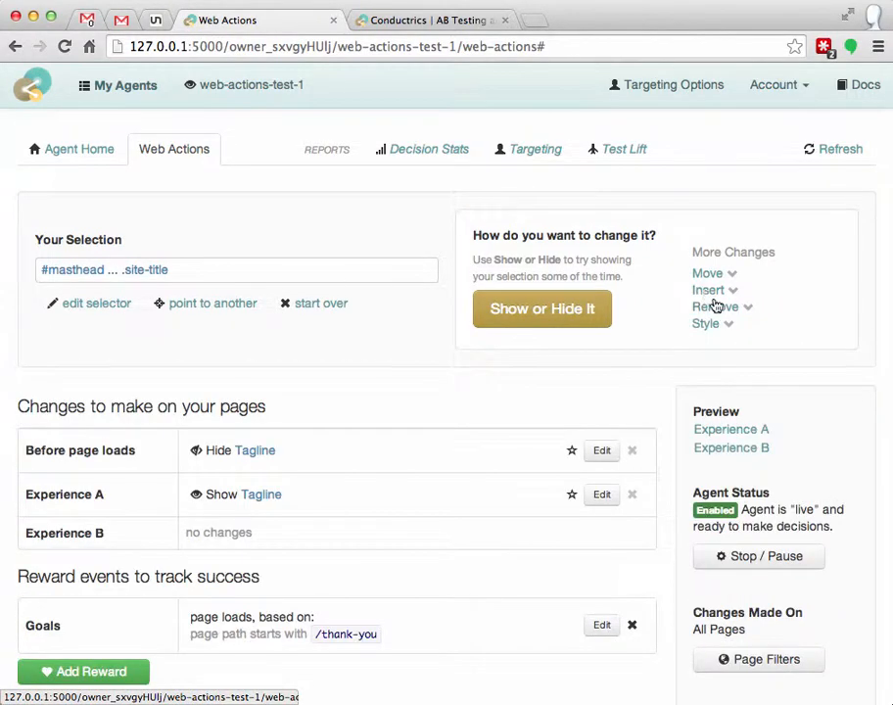
pyautogui.click(715, 307)
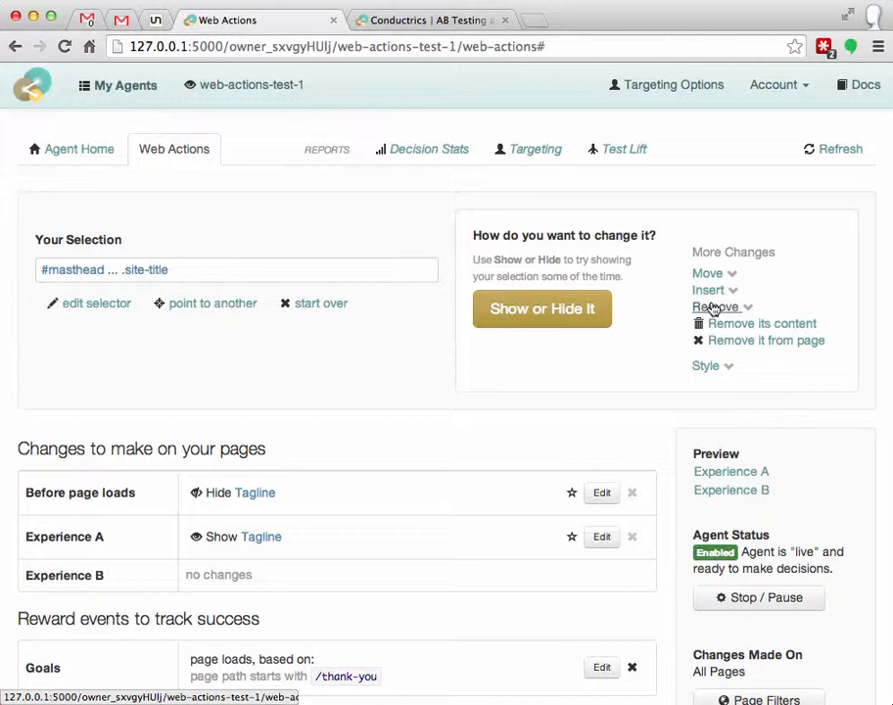
pyautogui.click(714, 309)
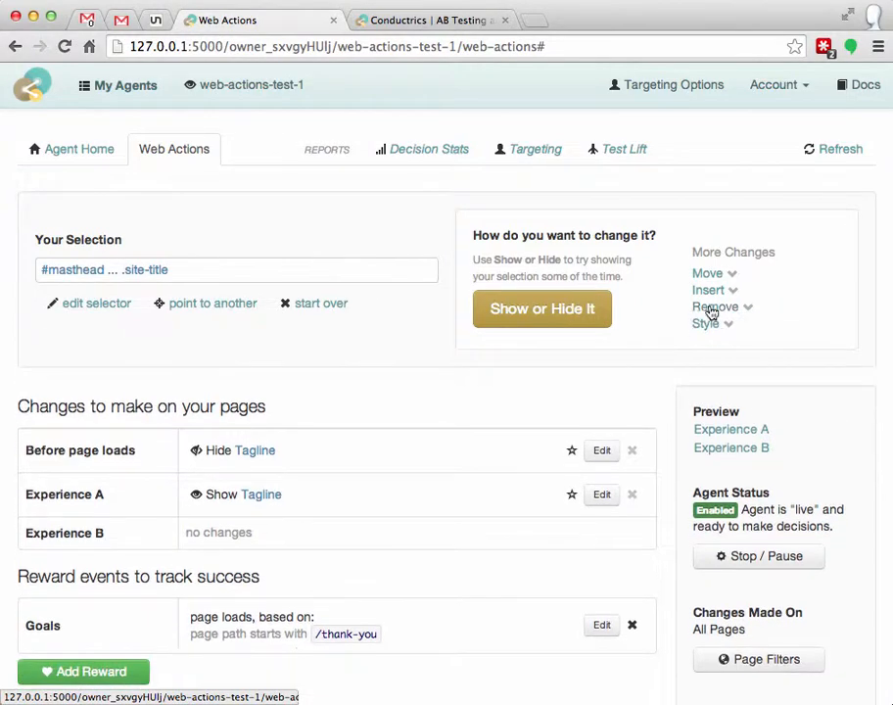
pyautogui.click(706, 325)
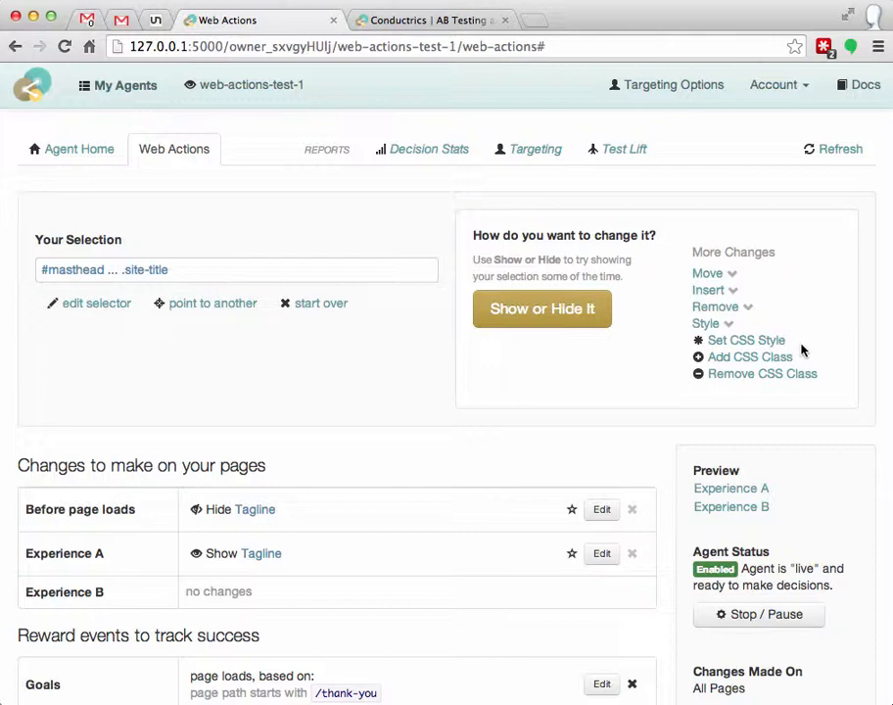
pyautogui.click(705, 323)
# Discard the site title selection and examine the Advanced and Browser options for additional changes.
pyautogui.click(319, 303)
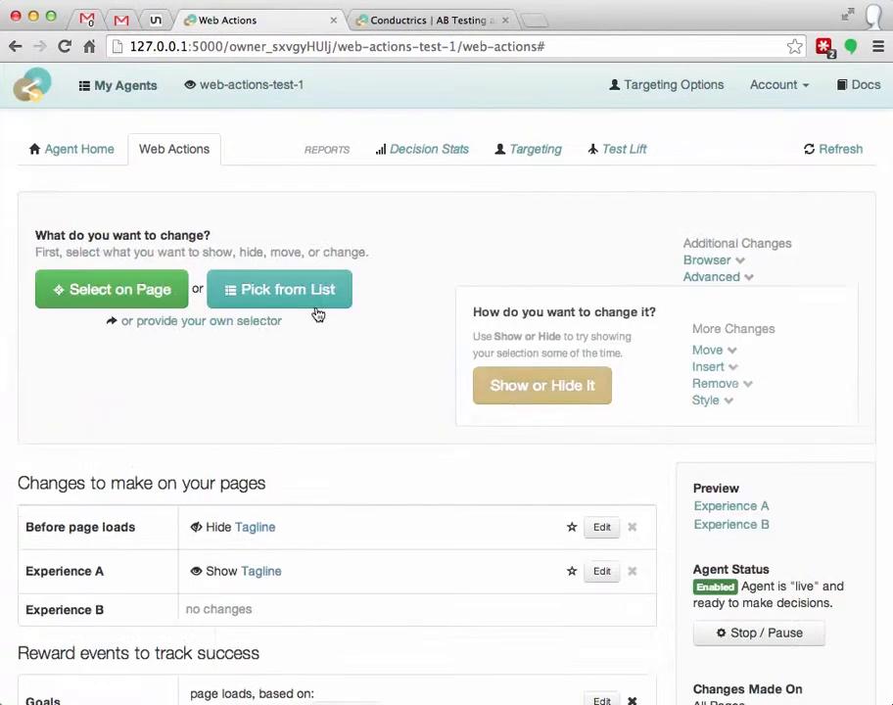
pyautogui.click(717, 278)
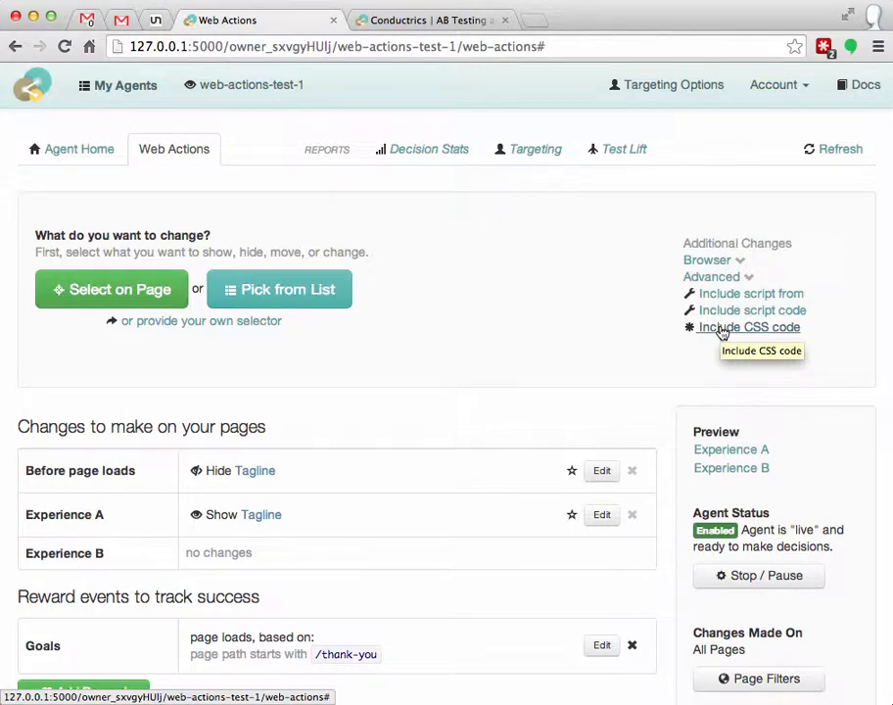
pyautogui.click(698, 277)
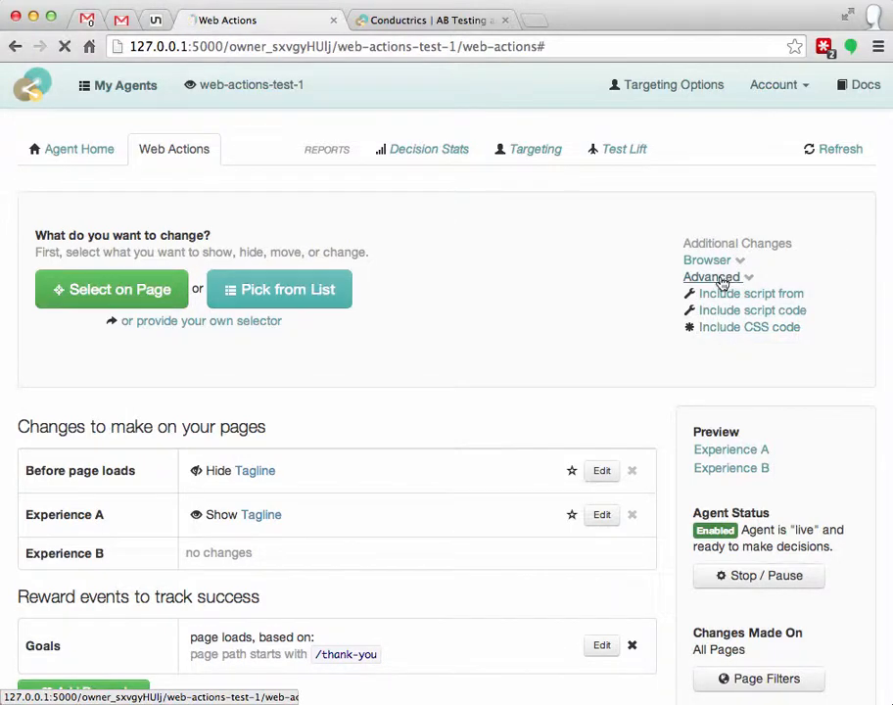
pyautogui.click(717, 262)
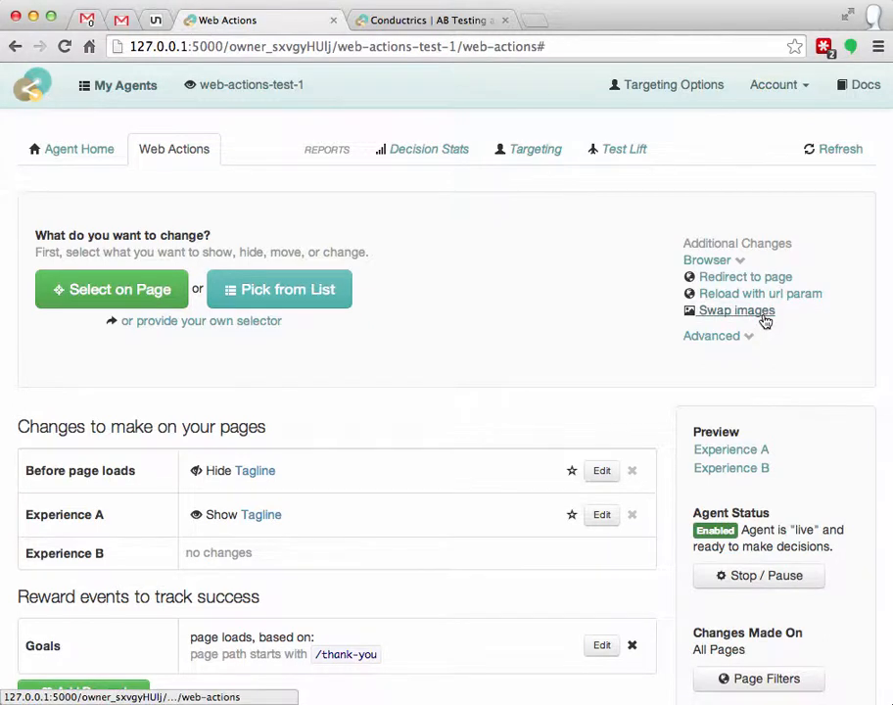
pyautogui.click(707, 262)
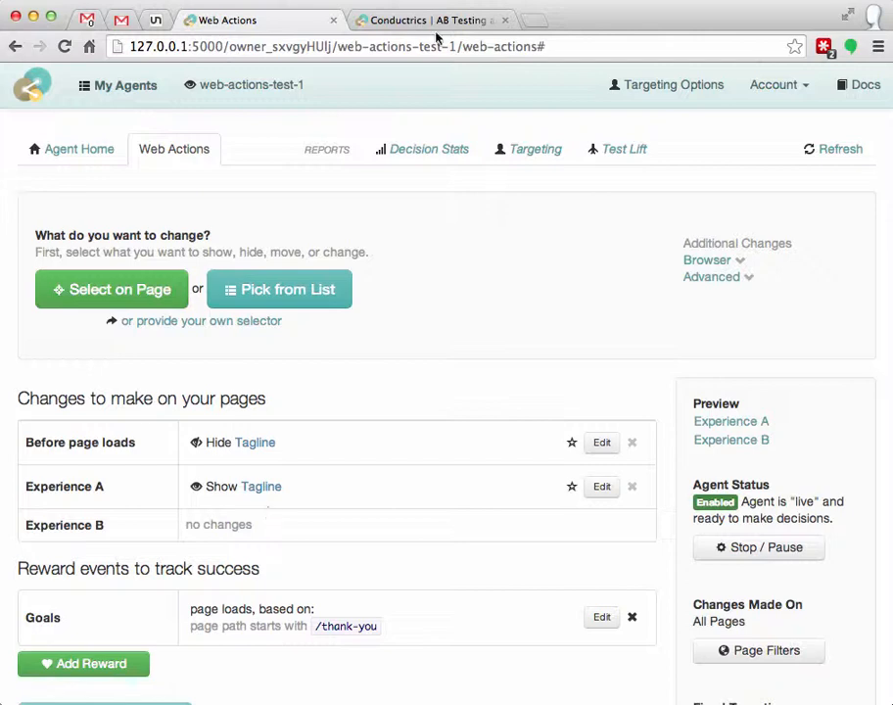
# Switch to the conductrics.com home page and open its Contact us form.
pyautogui.click(461, 17)
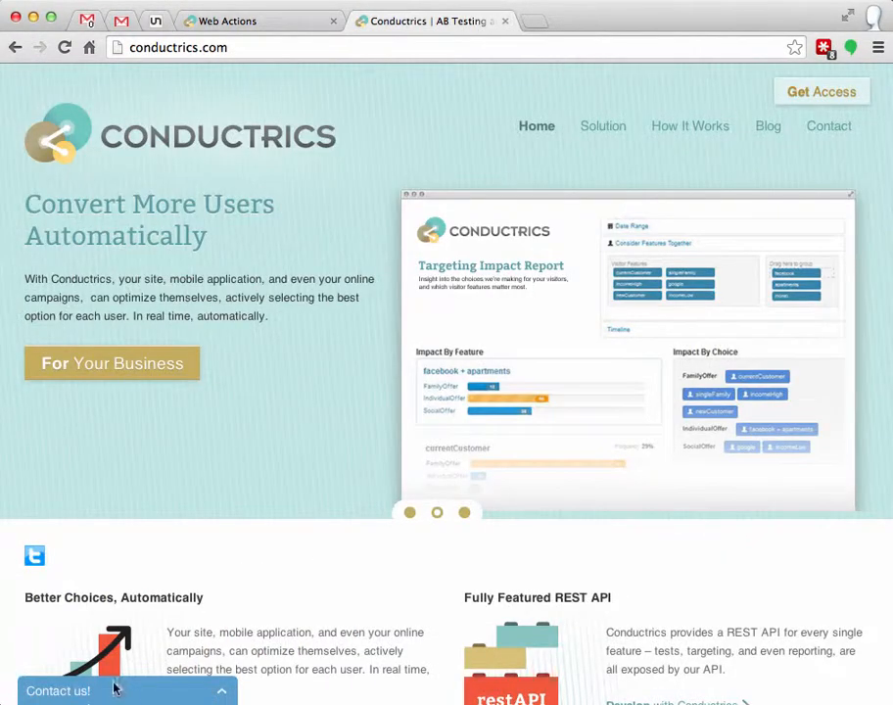
pyautogui.click(114, 690)
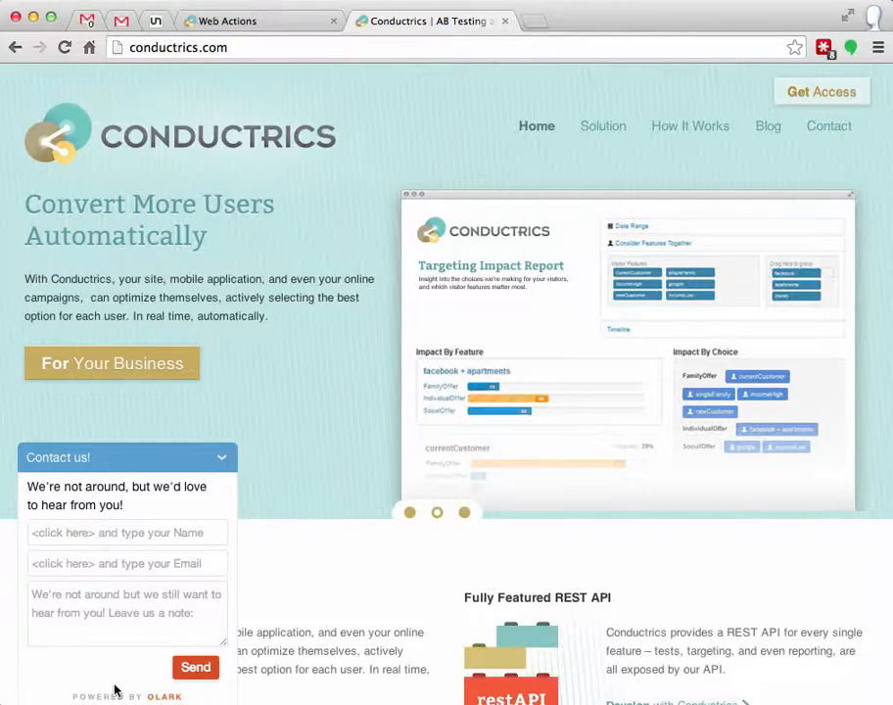